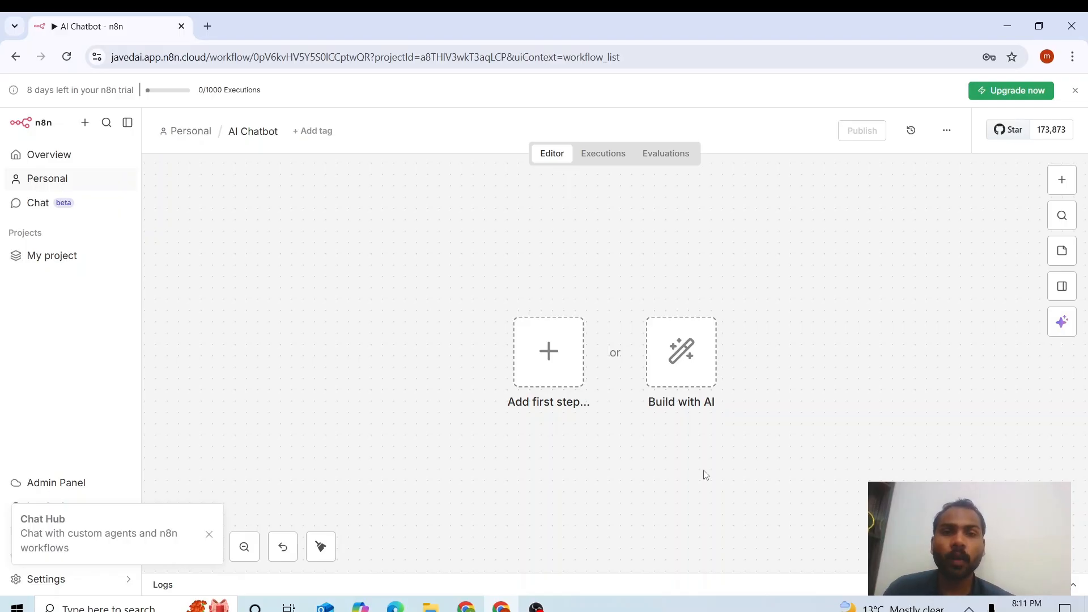
- Add a chat message trigger as the workflow's first step and make its chat publicly available
{"action": "left_click", "coordinate": [550, 354]}
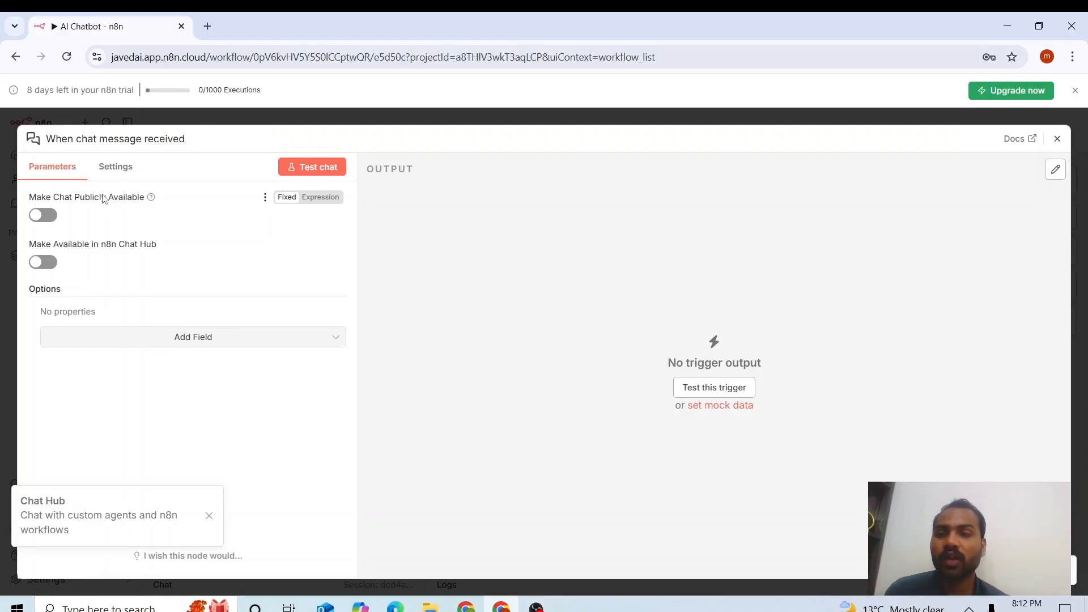
{"action": "left_click", "coordinate": [39, 218]}
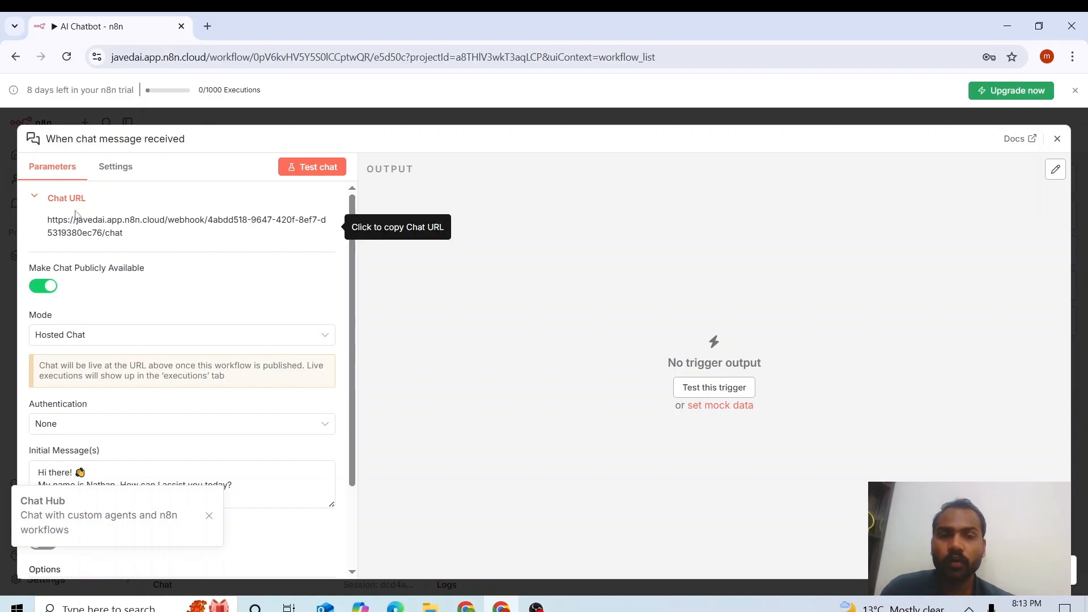
{"action": "left_click", "coordinate": [149, 243]}
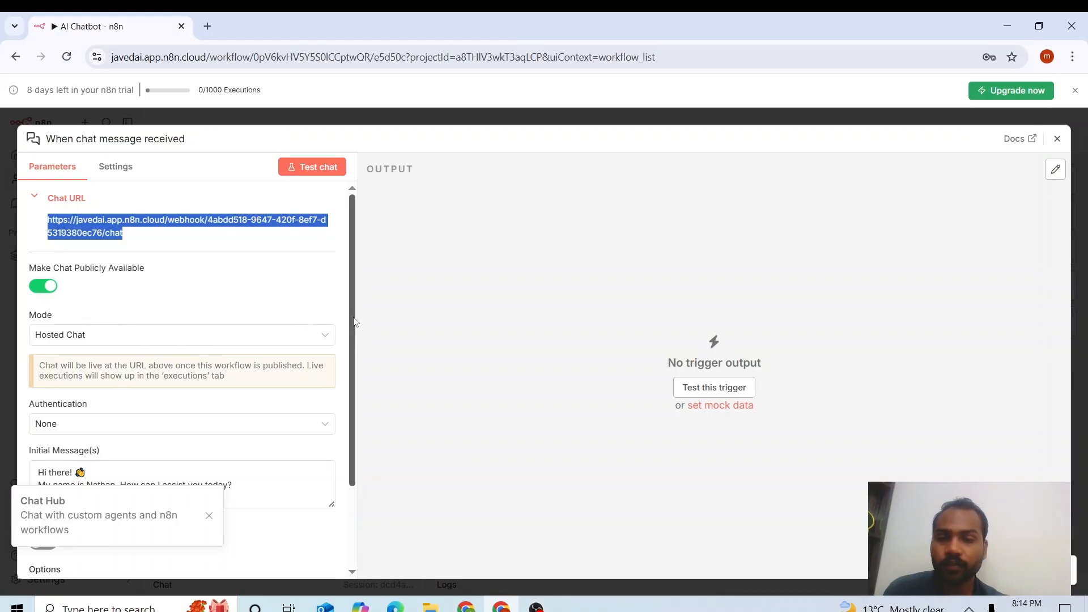
- Replace the assistant's name in the trigger's initial message with the presenter's full name
{"action": "scroll", "coordinate": [357, 361], "scroll_direction": "down", "scroll_amount": 1}
{"action": "scroll", "coordinate": [357, 361], "scroll_direction": "down", "scroll_amount": 2}
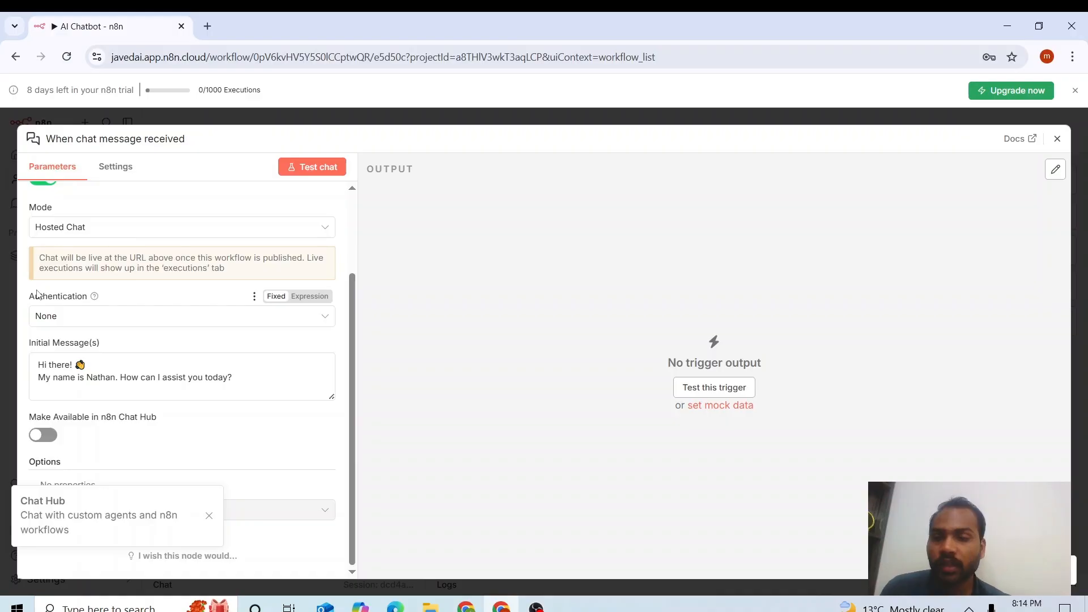
{"action": "left_click_drag", "start_coordinate": [40, 362], "coordinate": [246, 372]}
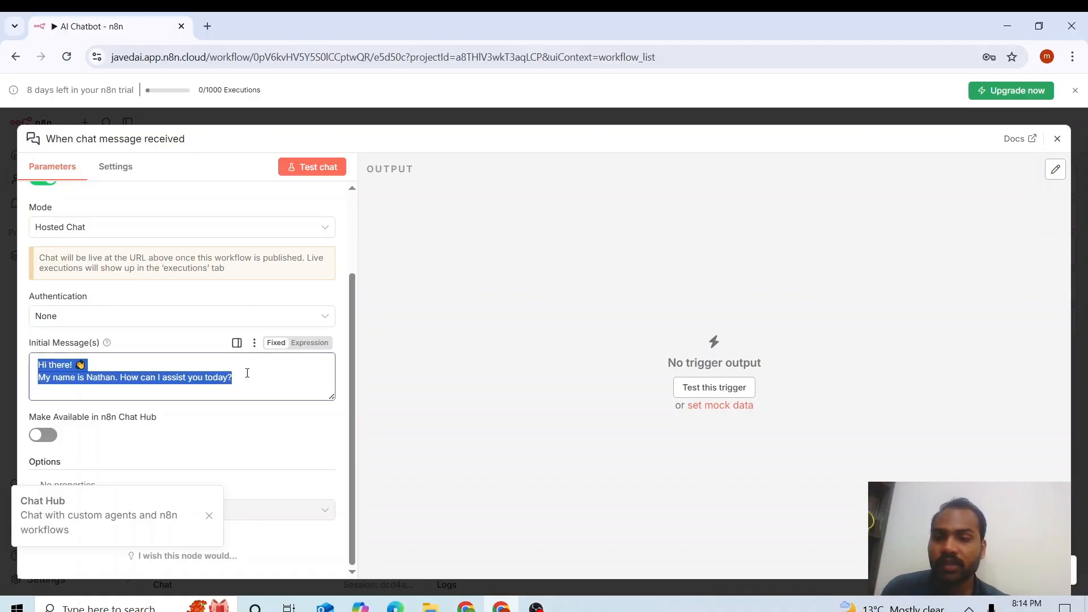
{"action": "left_click", "coordinate": [250, 373]}
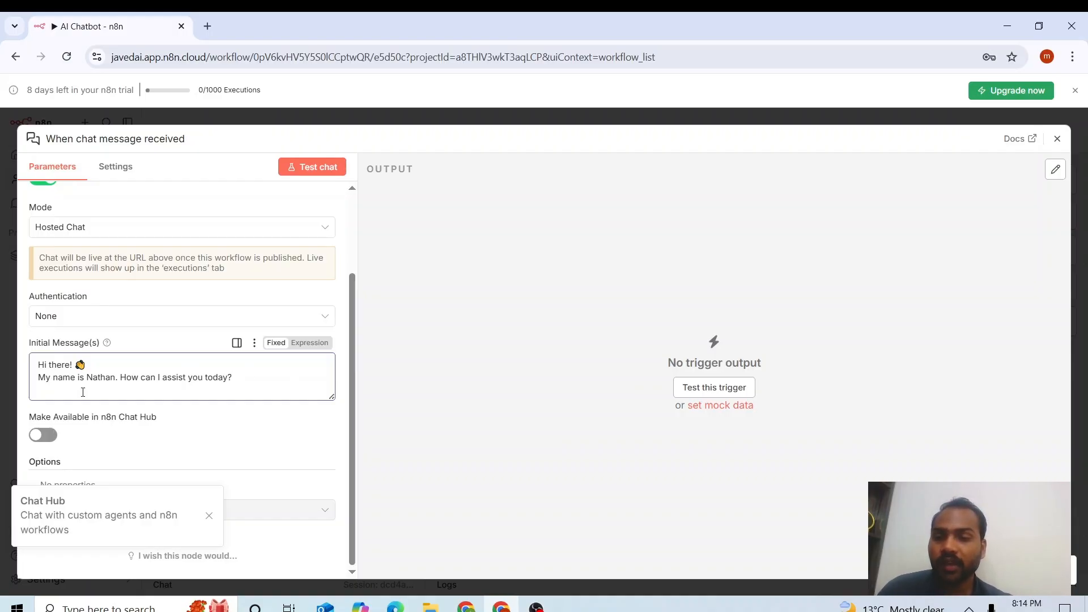
{"action": "left_click_drag", "start_coordinate": [86, 378], "coordinate": [117, 378]}
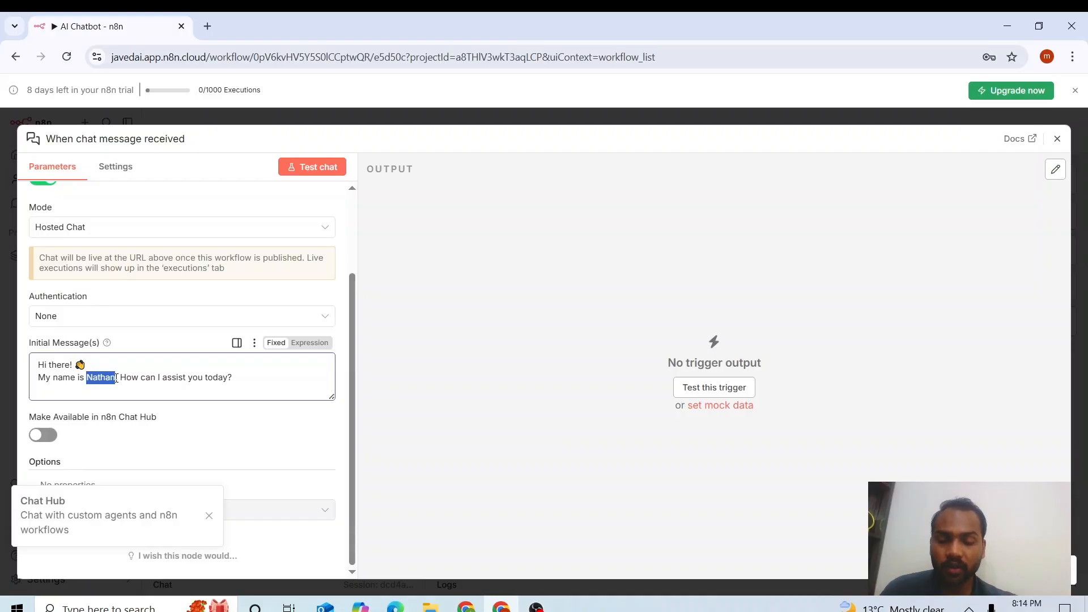
{"action": "type", "text": "Javed Jabbar"}
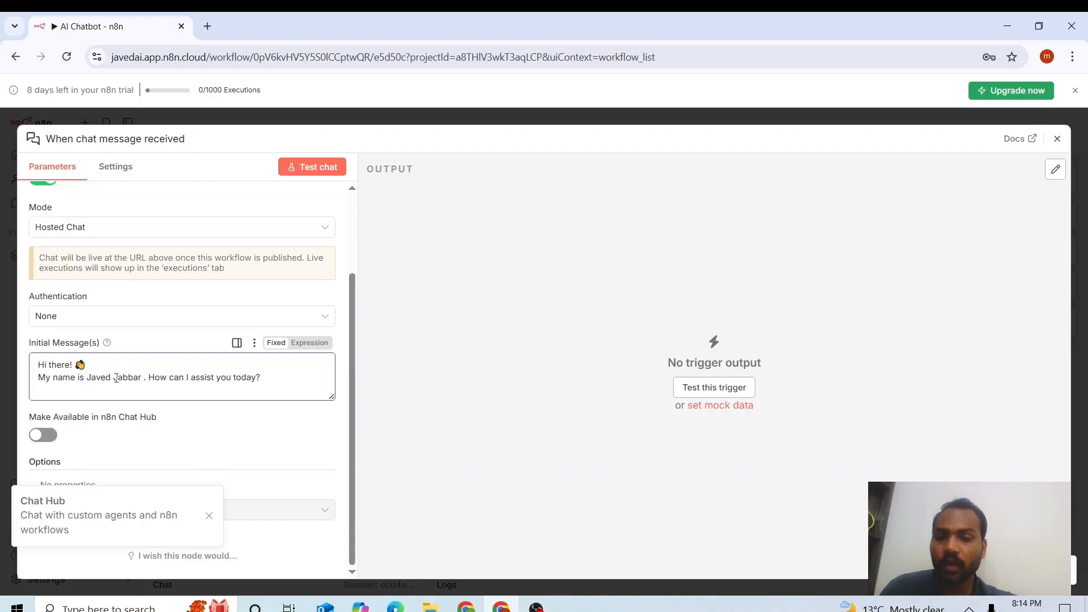
{"action": "left_click_drag", "start_coordinate": [261, 377], "coordinate": [139, 371]}
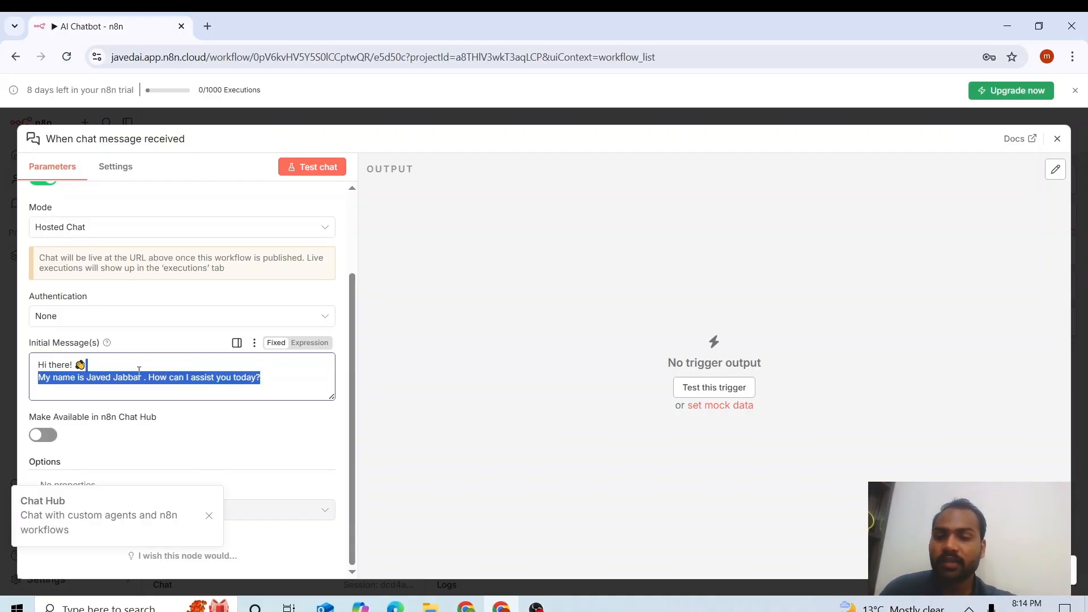
{"action": "left_click", "coordinate": [127, 378]}
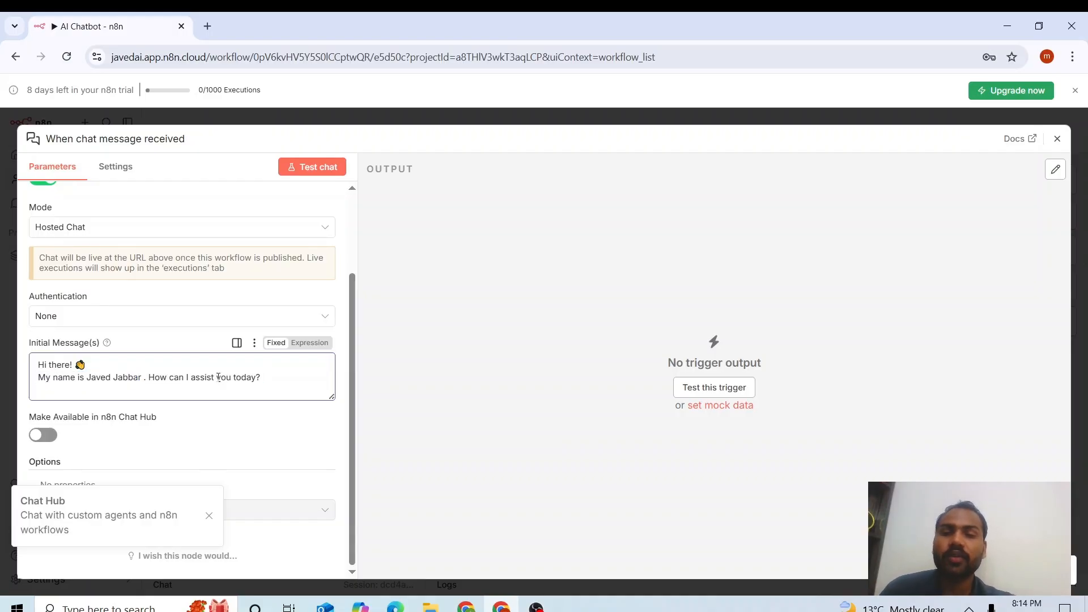
{"action": "left_click", "coordinate": [351, 359]}
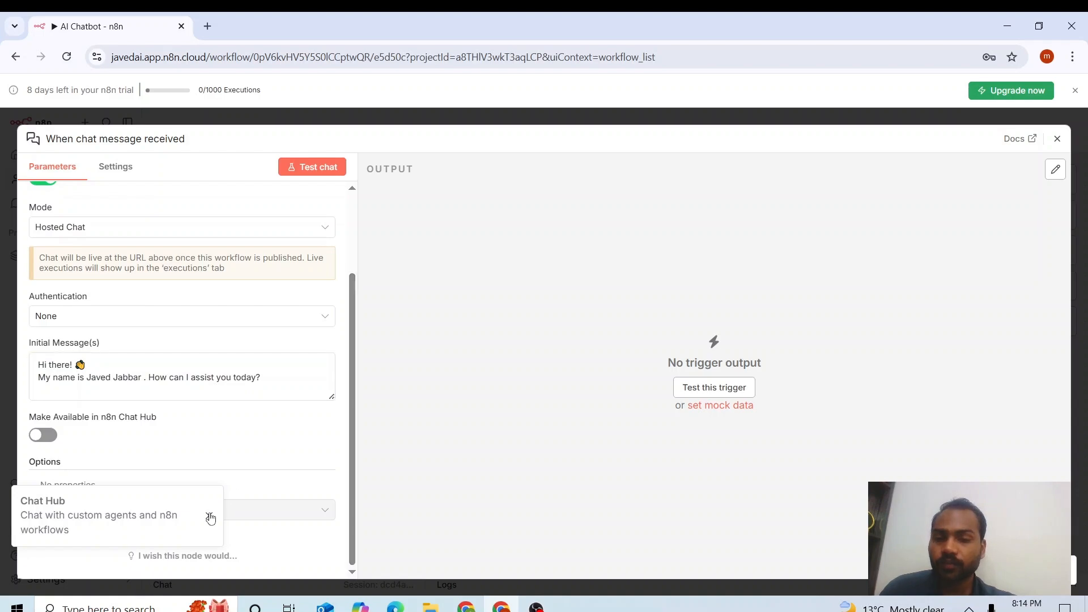
- Dismiss the Chat Hub notice and open the trigger's test chat, ready for entering a message
{"action": "left_click", "coordinate": [209, 517]}
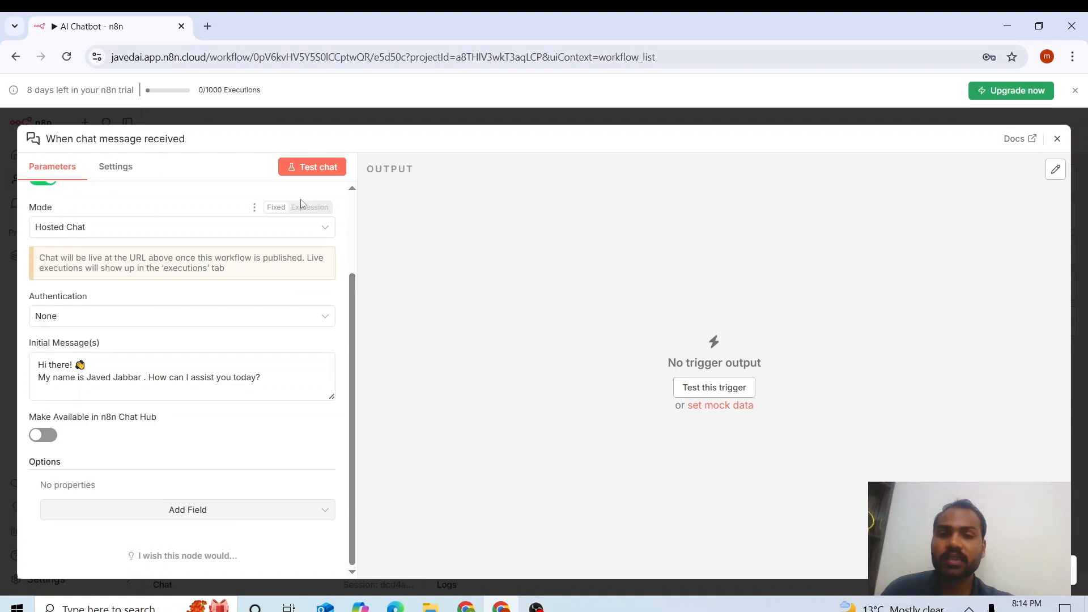
{"action": "left_click", "coordinate": [303, 168]}
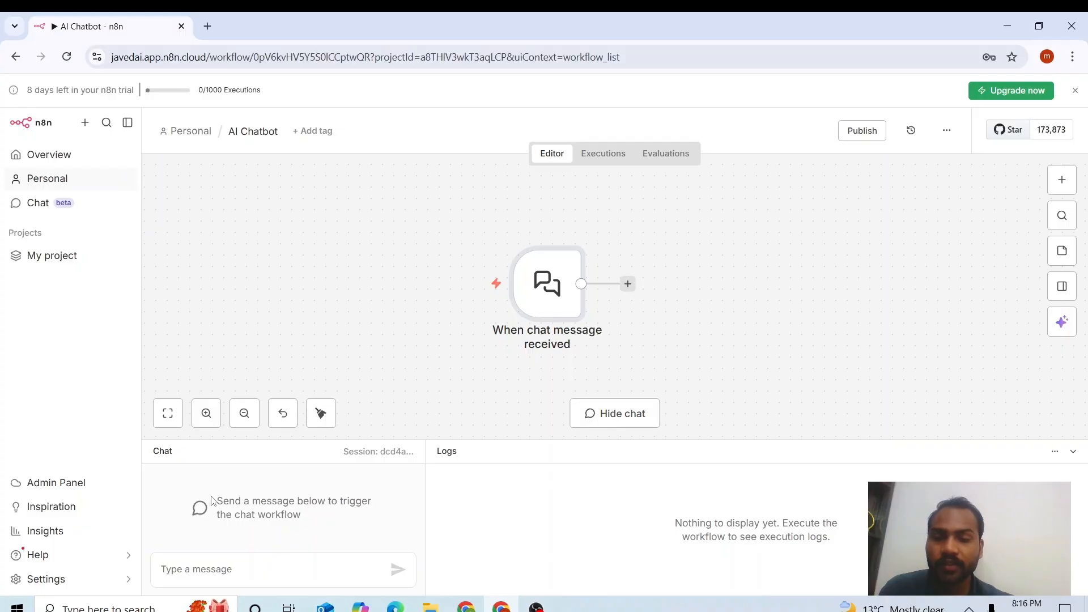
{"action": "left_click_drag", "start_coordinate": [215, 501], "coordinate": [306, 520]}
{"action": "left_click", "coordinate": [277, 566]}
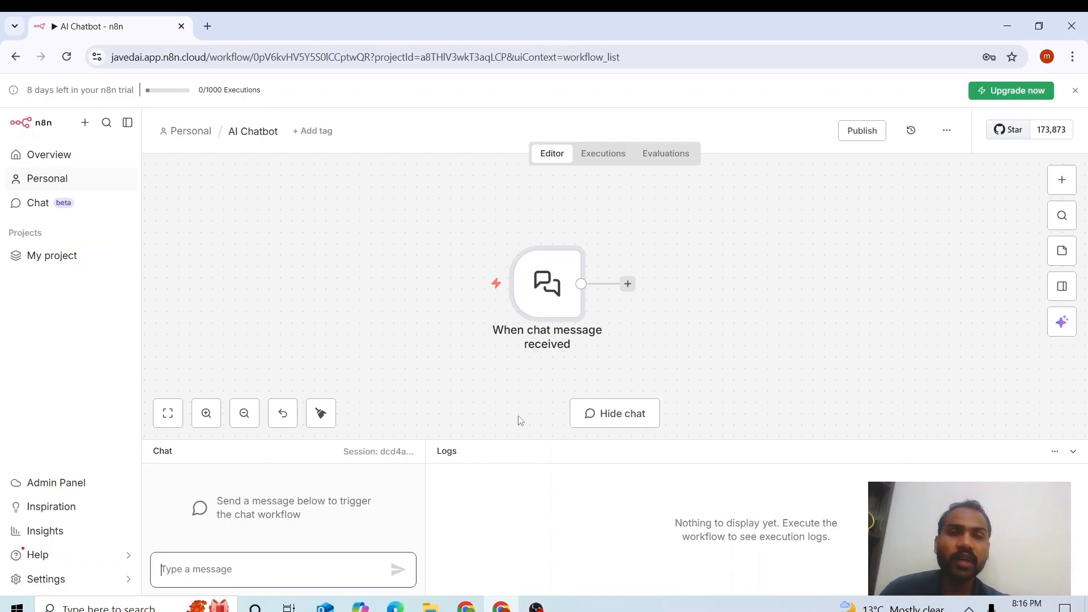
- Find OpenAI by searching for "chatg" and add its "Message a model" action after the chat trigger
{"action": "left_click", "coordinate": [627, 285]}
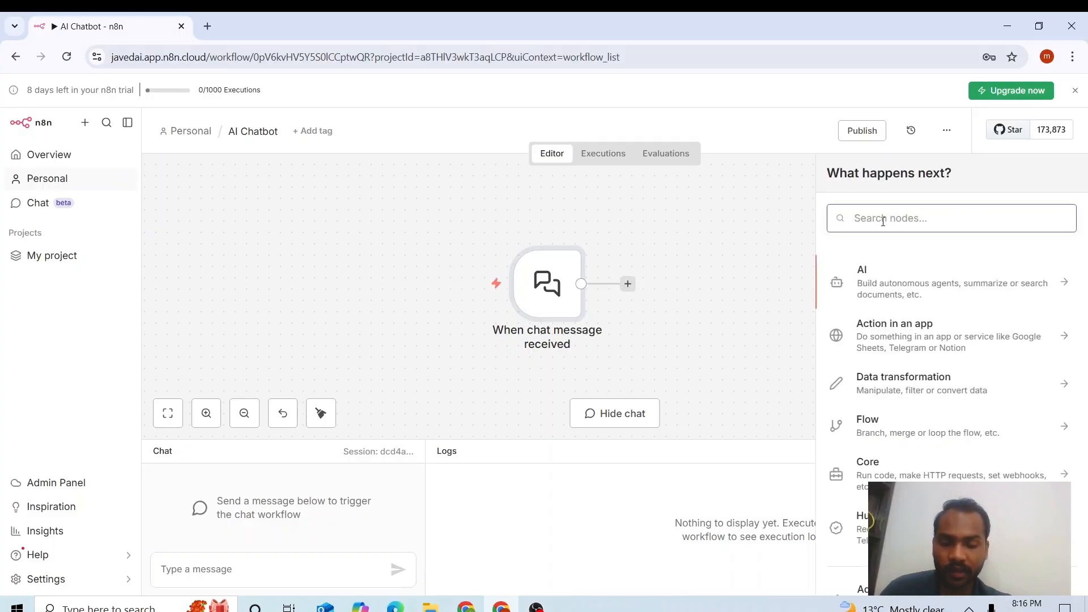
{"action": "type", "text": "chatg"}
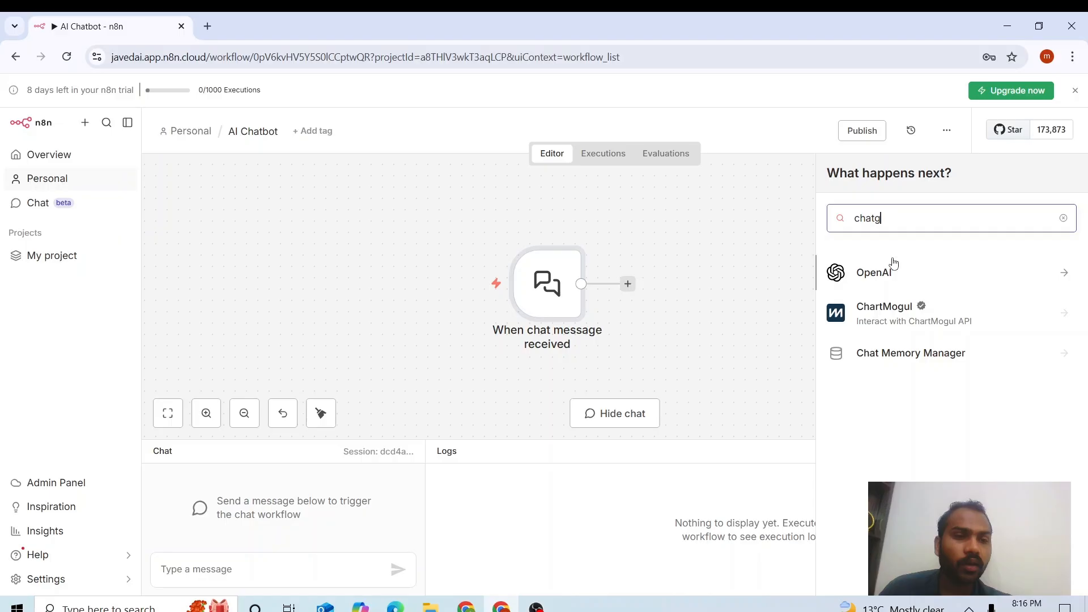
{"action": "left_click", "coordinate": [894, 263]}
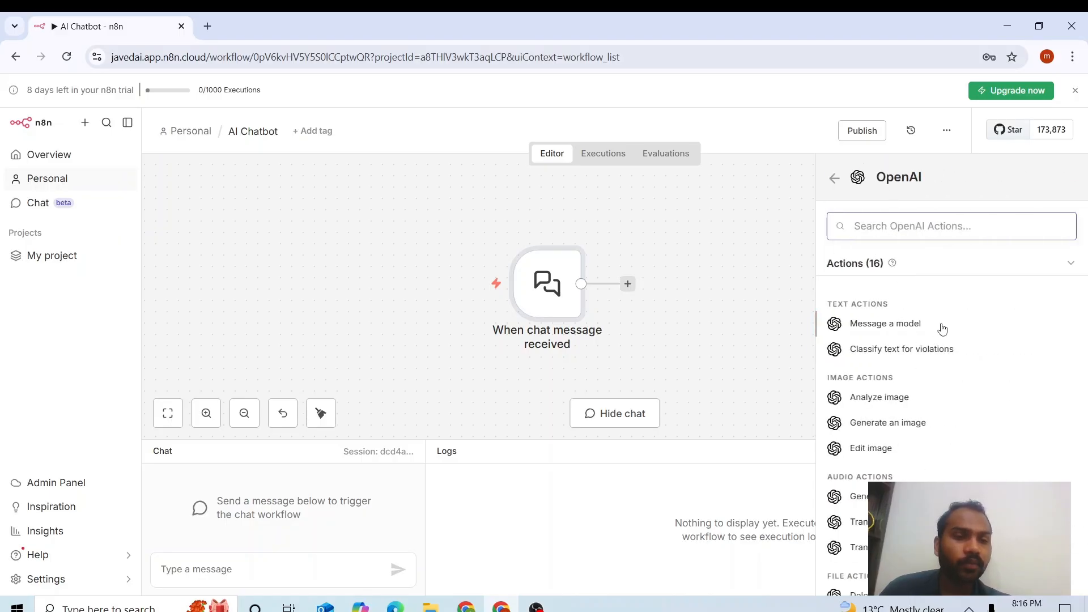
{"action": "left_click", "coordinate": [914, 329]}
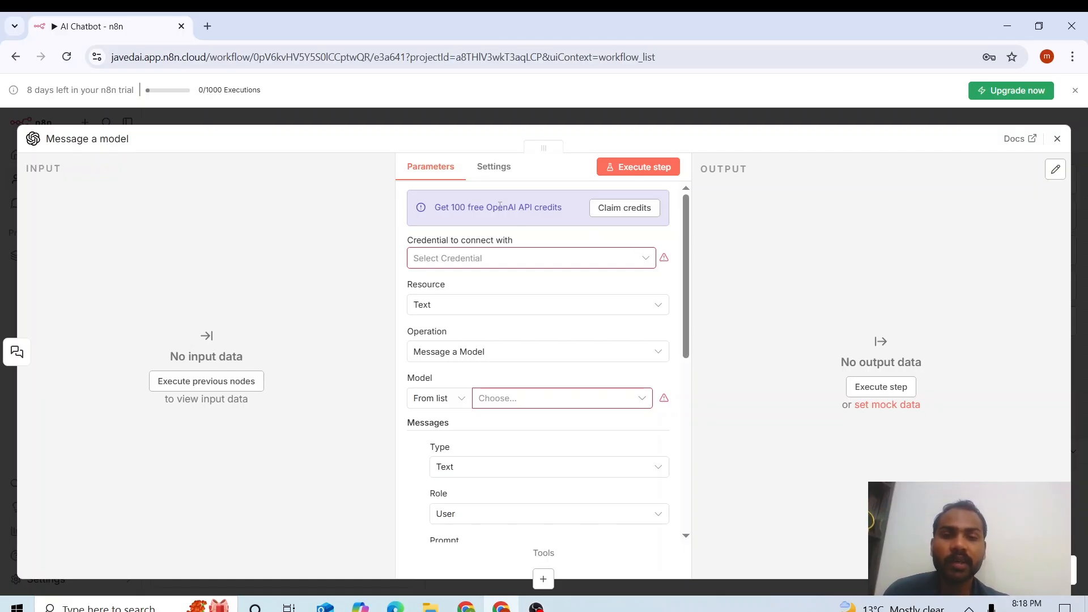
- Claim the free OpenAI API credits and use "n8n free OpenAI API credits" as the node's credential
{"action": "left_click_drag", "start_coordinate": [499, 208], "coordinate": [580, 211]}
{"action": "left_click", "coordinate": [581, 211]}
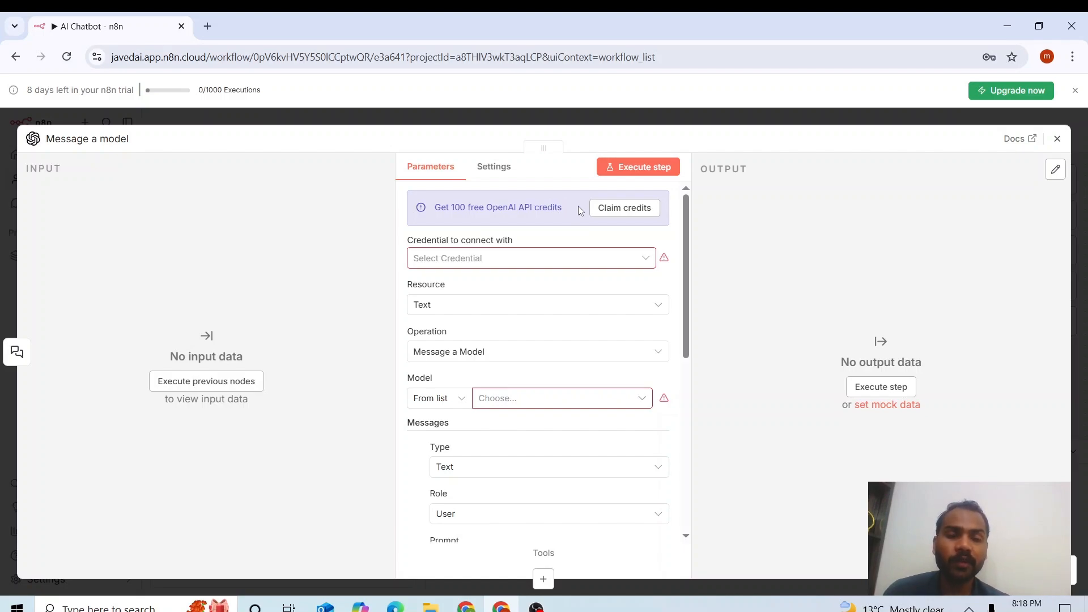
{"action": "left_click", "coordinate": [607, 208]}
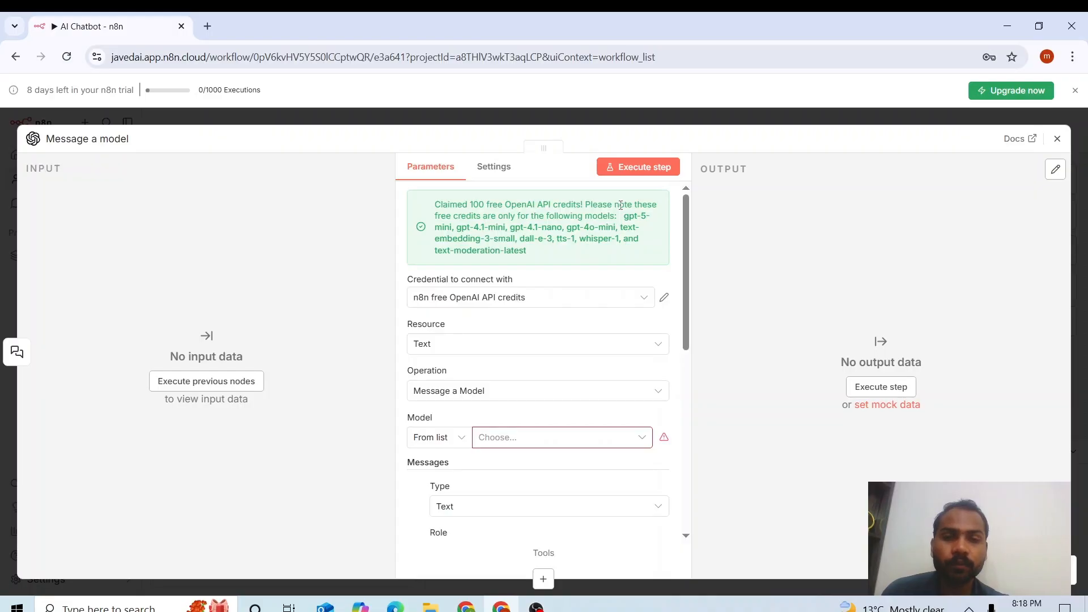
{"action": "left_click", "coordinate": [585, 302]}
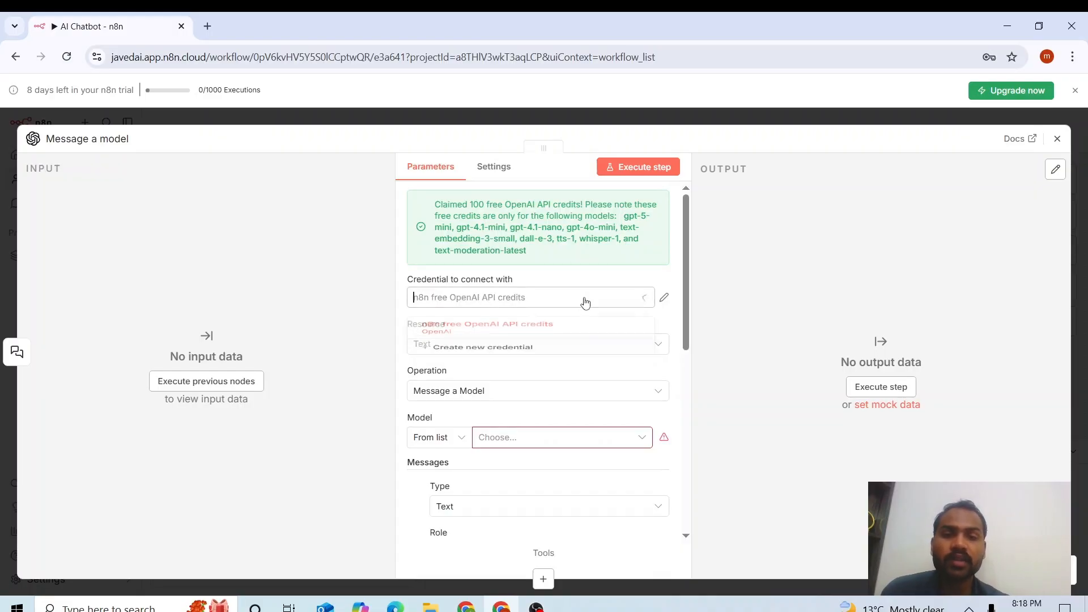
{"action": "left_click", "coordinate": [578, 335]}
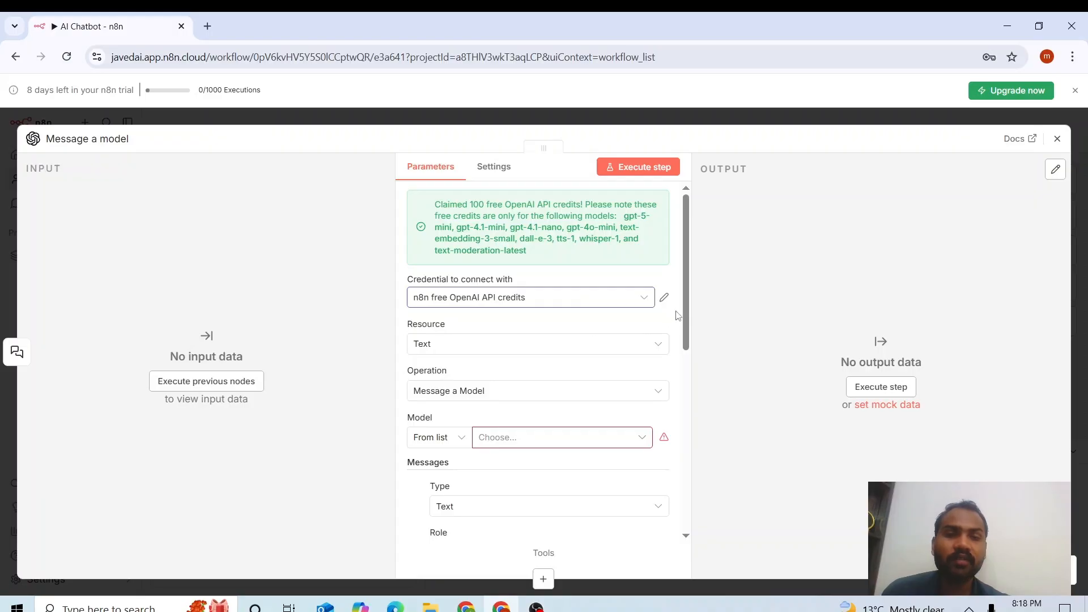
- Choose GPT-4.1-MINI from the list as the model for the OpenAI node
{"action": "scroll", "coordinate": [687, 309], "scroll_direction": "down", "scroll_amount": 3}
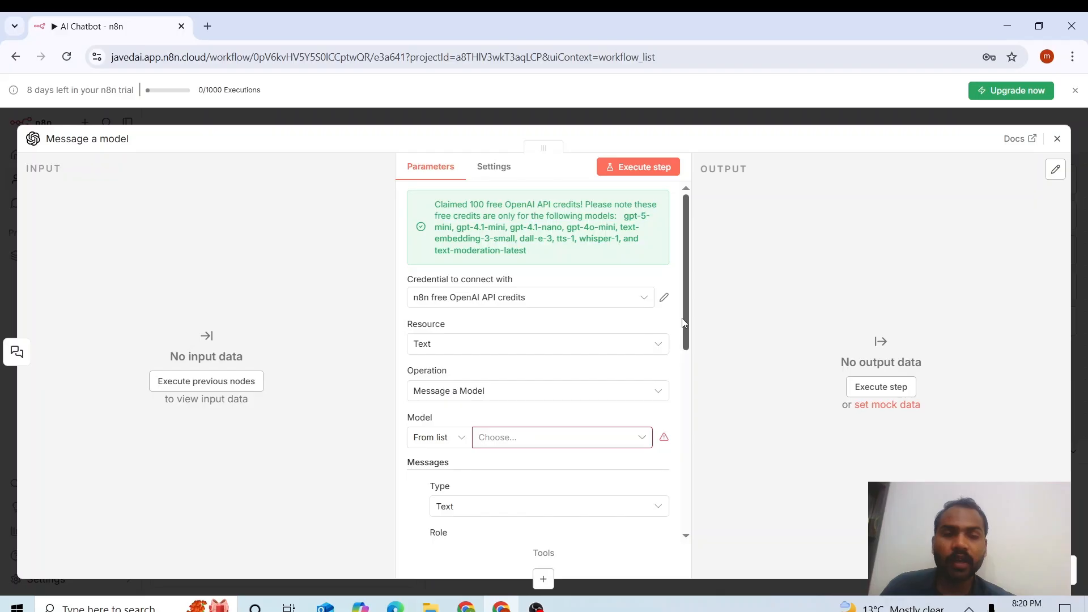
{"action": "left_click_drag", "start_coordinate": [684, 322], "coordinate": [690, 354]}
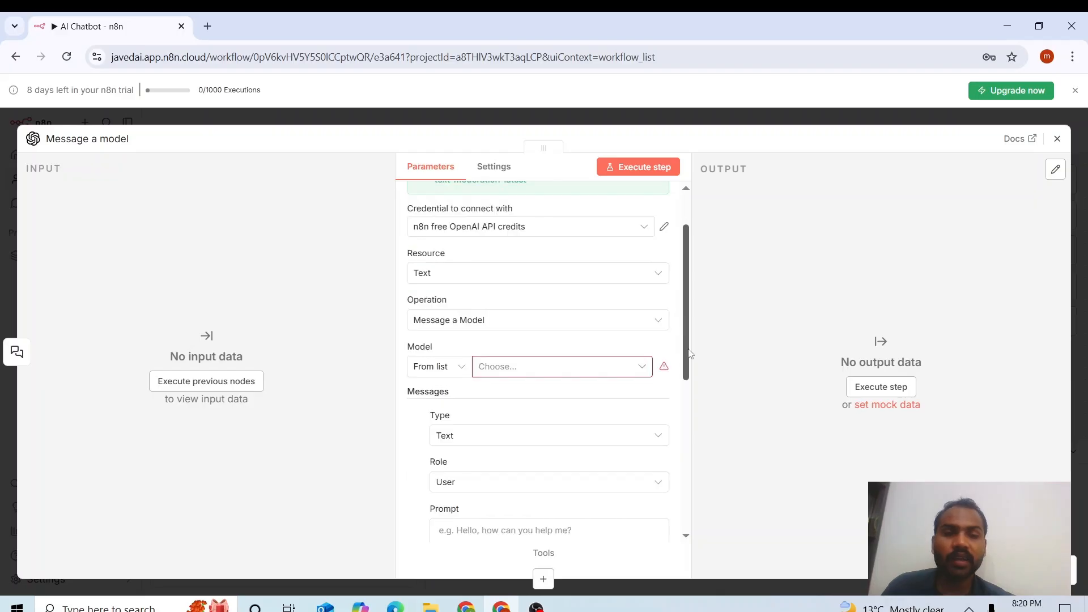
{"action": "left_click", "coordinate": [567, 378]}
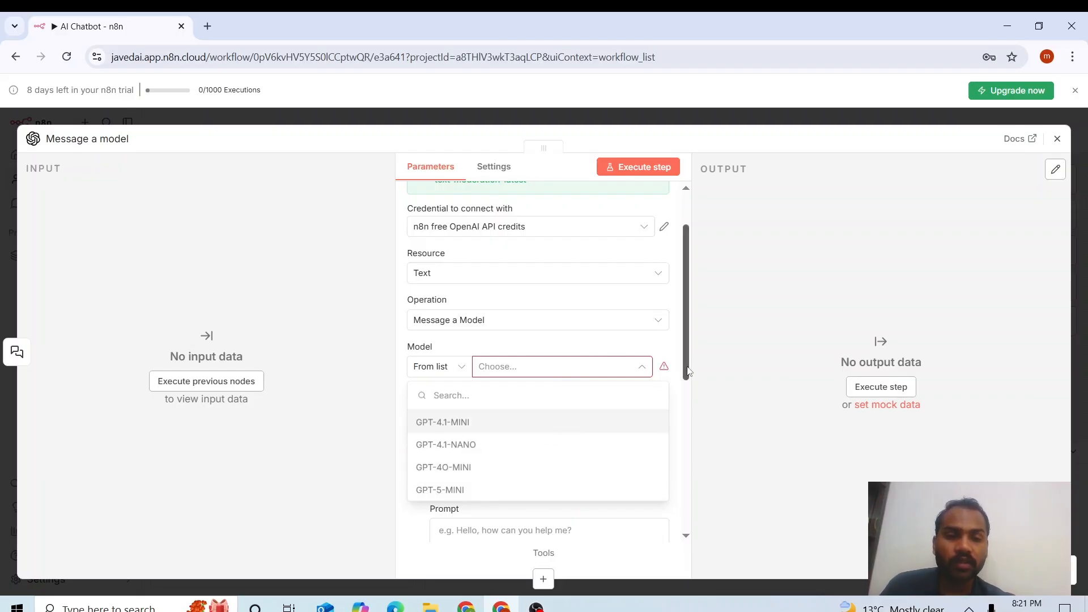
{"action": "scroll", "coordinate": [652, 374], "scroll_direction": "down", "scroll_amount": 1}
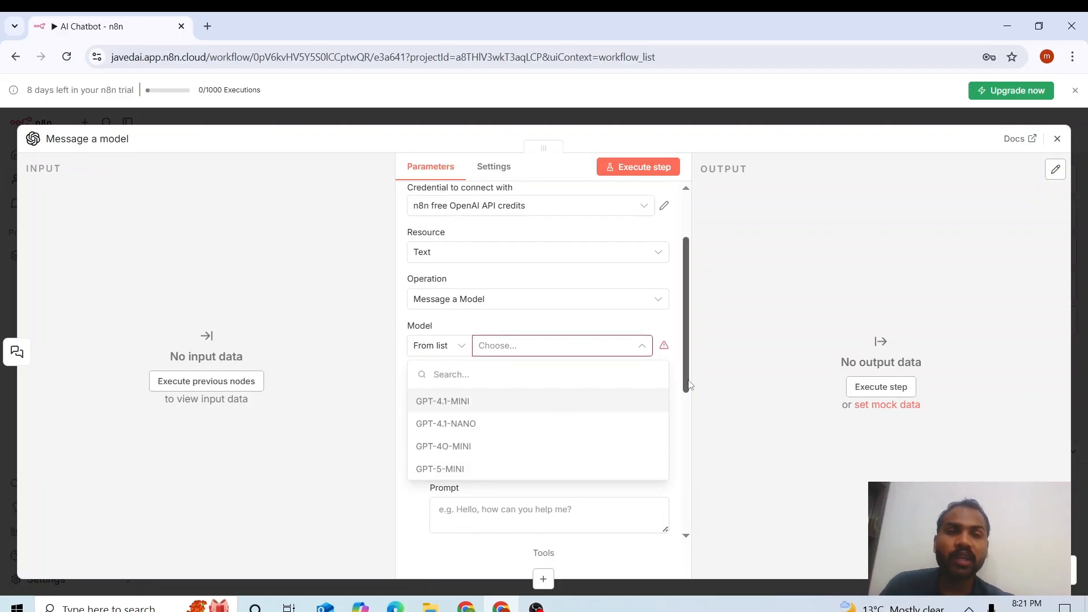
{"action": "left_click", "coordinate": [538, 391]}
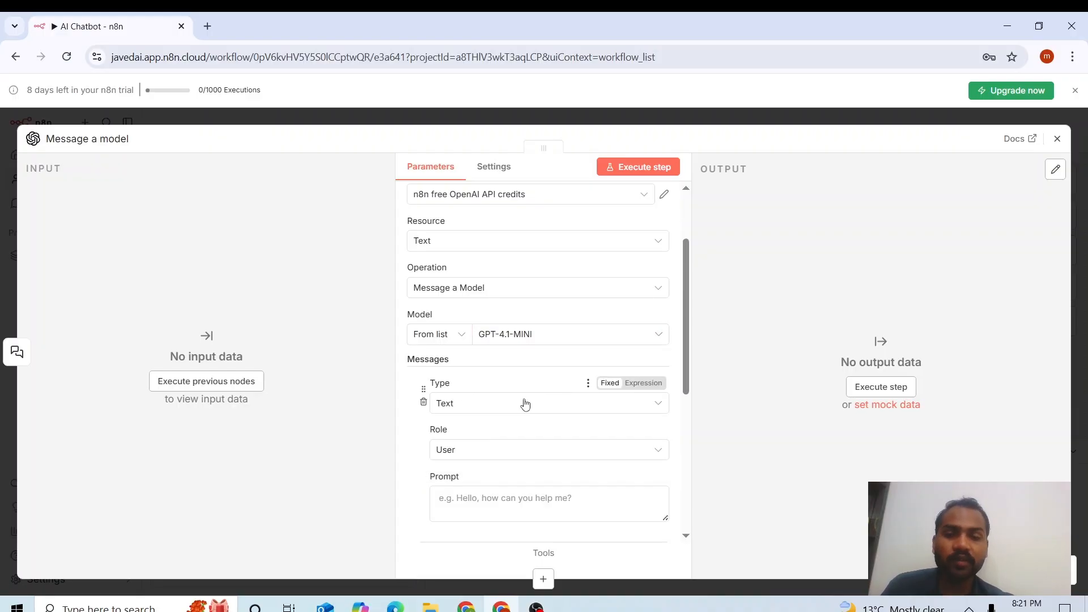
- Keep the message type as Text and set the message role to System
{"action": "left_click", "coordinate": [525, 404]}
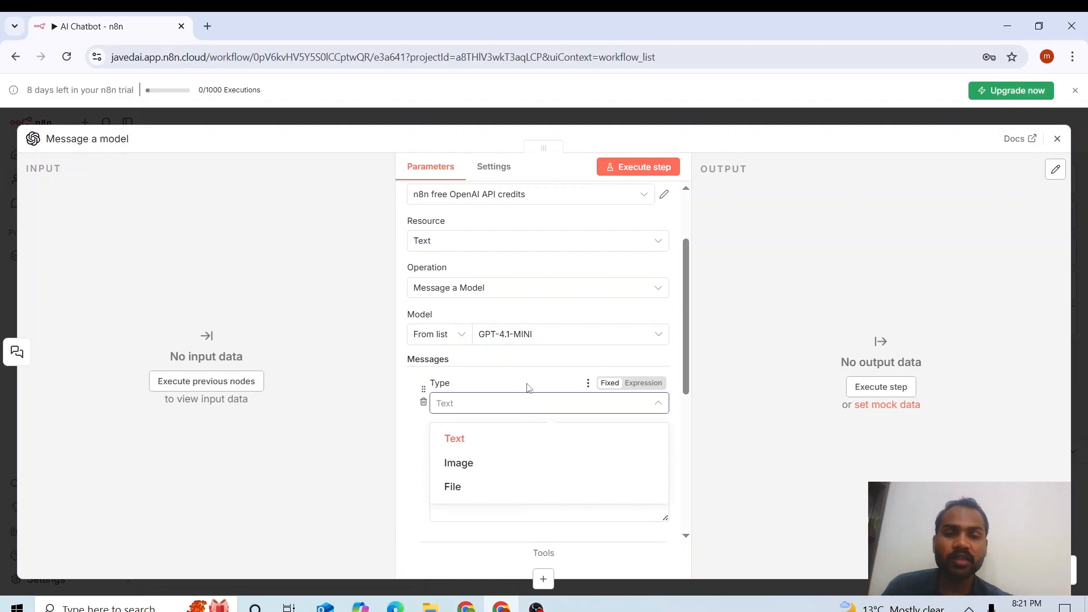
{"action": "left_click", "coordinate": [531, 378]}
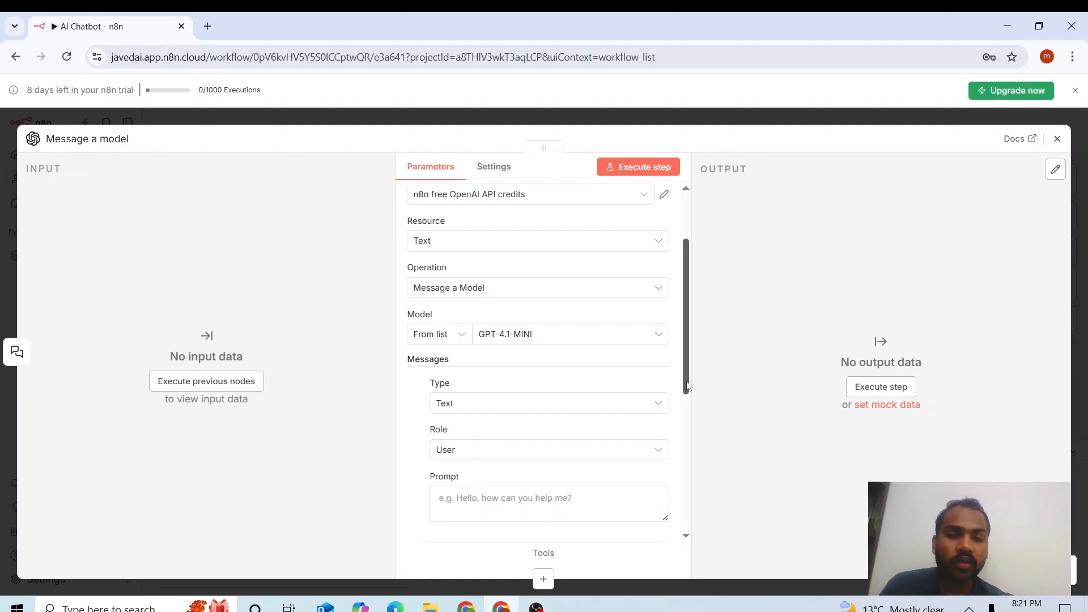
{"action": "scroll", "coordinate": [579, 414], "scroll_direction": "down", "scroll_amount": 1}
{"action": "left_click", "coordinate": [577, 403]}
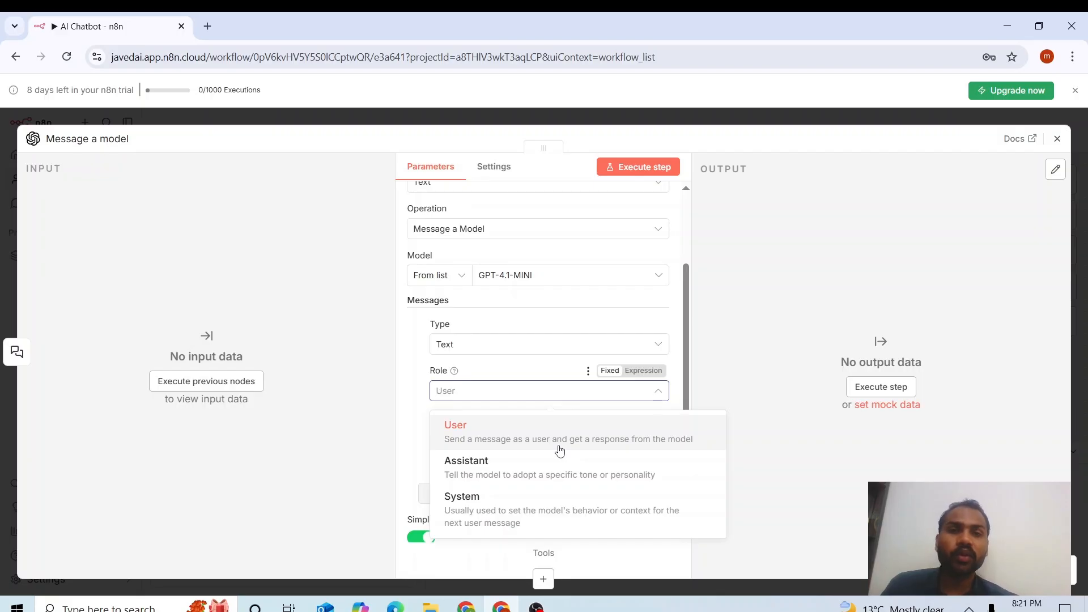
{"action": "left_click", "coordinate": [533, 514]}
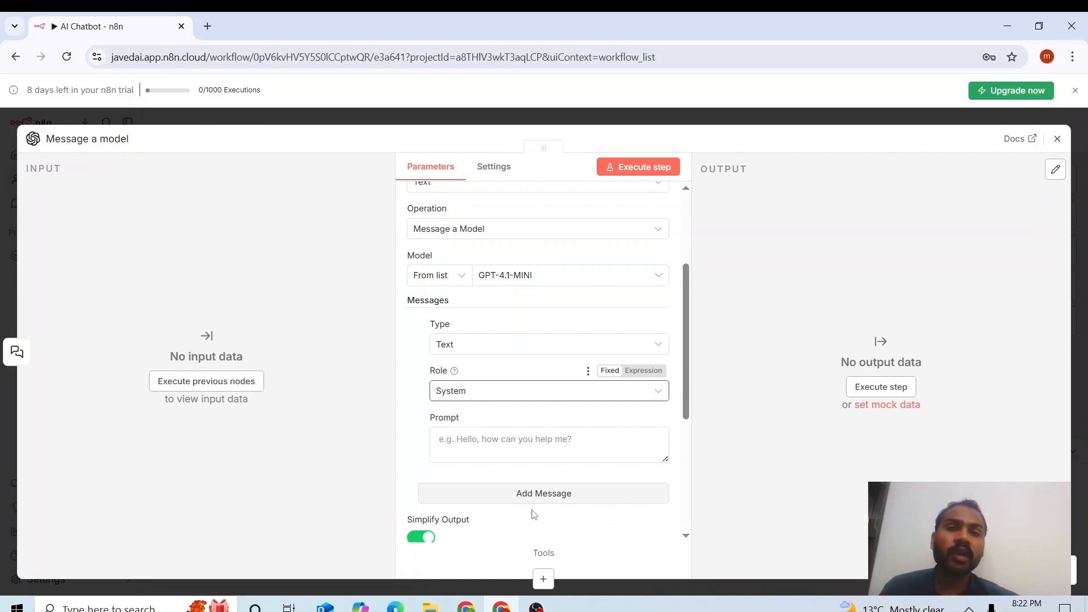
- Write the system prompt "Hi, act as an AI Automation expert and answer the users queries in more detailed and technical way"
{"action": "left_click", "coordinate": [524, 453]}
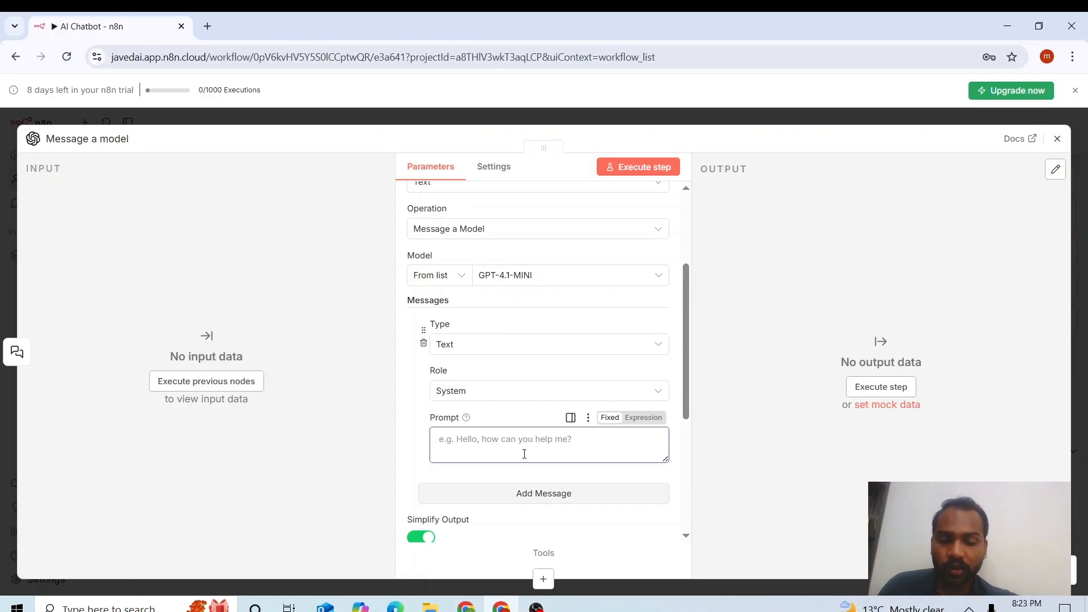
{"action": "type", "text": "Hi, ac"}
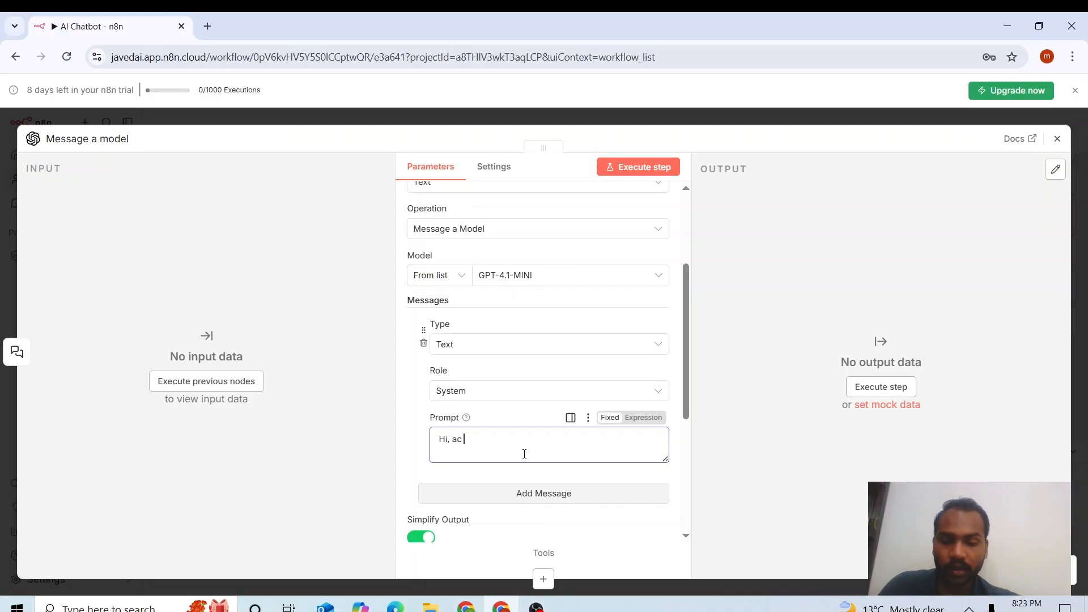
{"action": "type", "text": "t as an "}
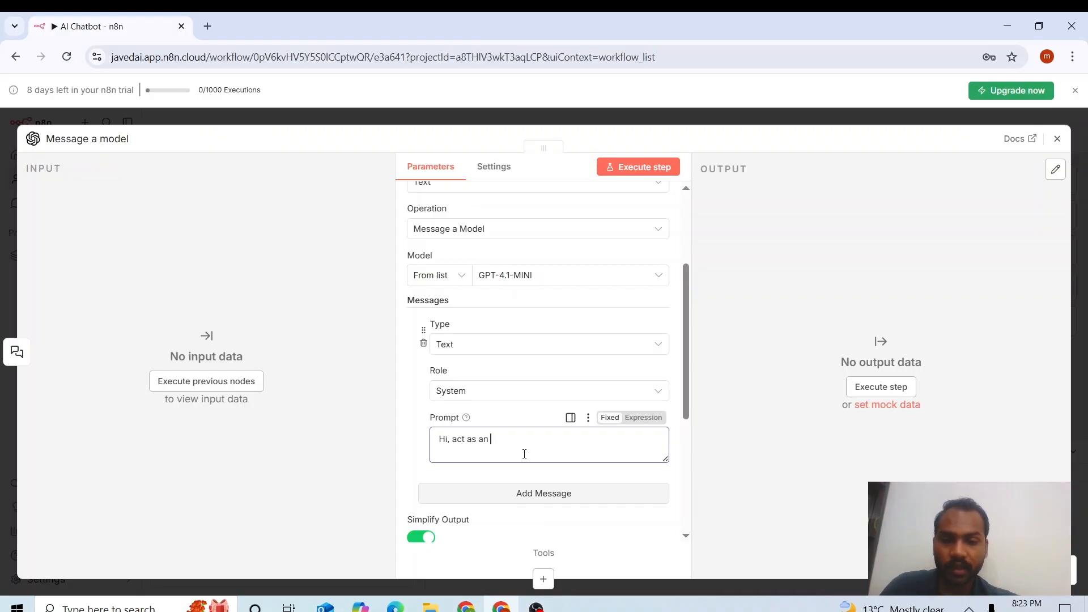
{"action": "type", "text": "AI Automation"}
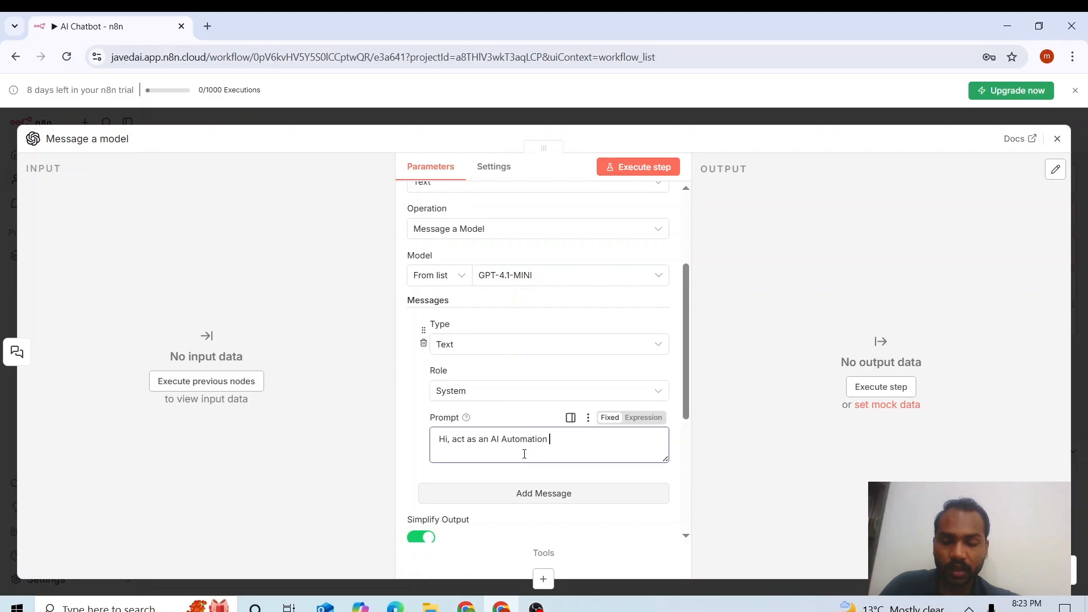
{"action": "type", "text": " expert and"}
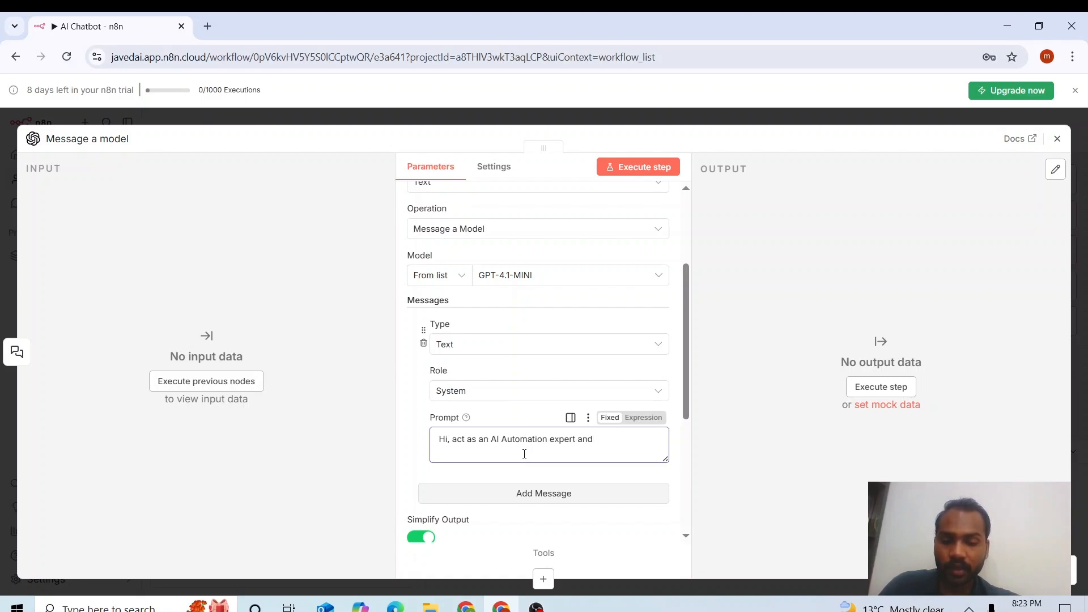
{"action": "type", "text": " answers"}
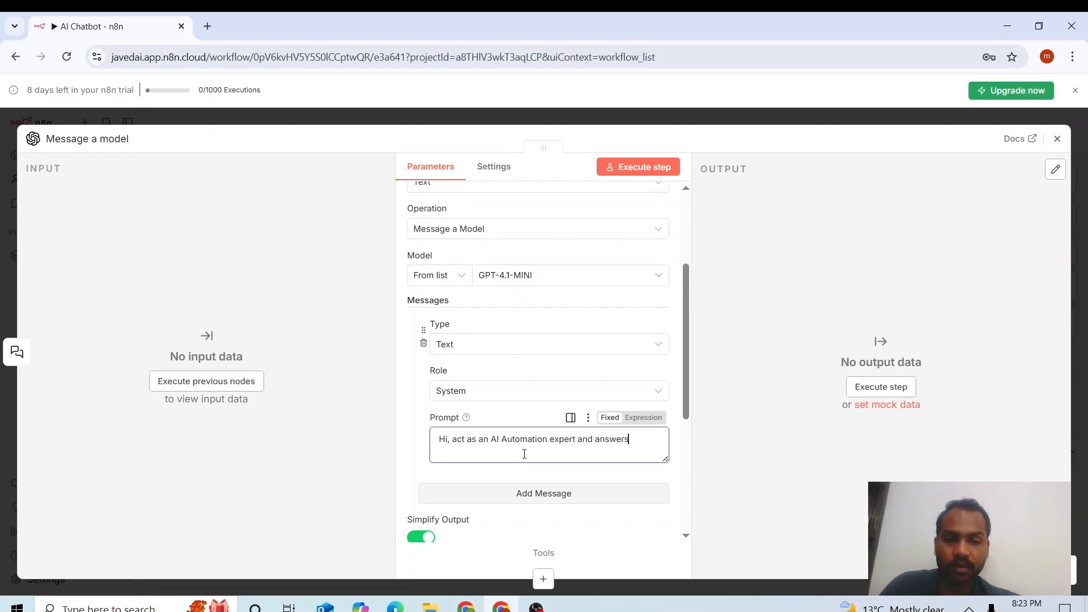
{"action": "key", "text": "BackSpace"}
{"action": "type", "text": "the "}
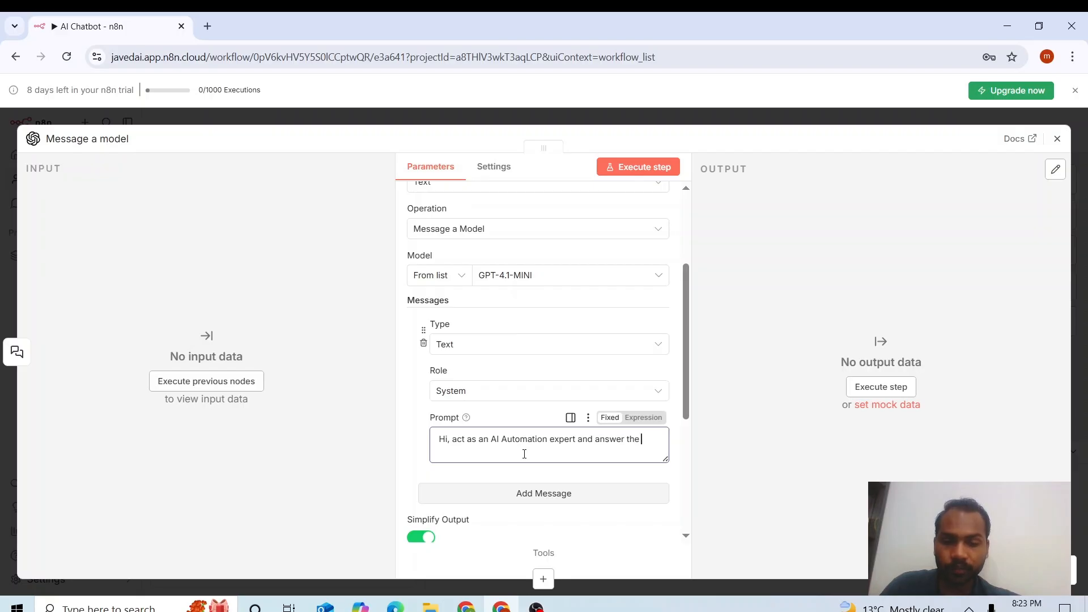
{"action": "type", "text": "users queries"}
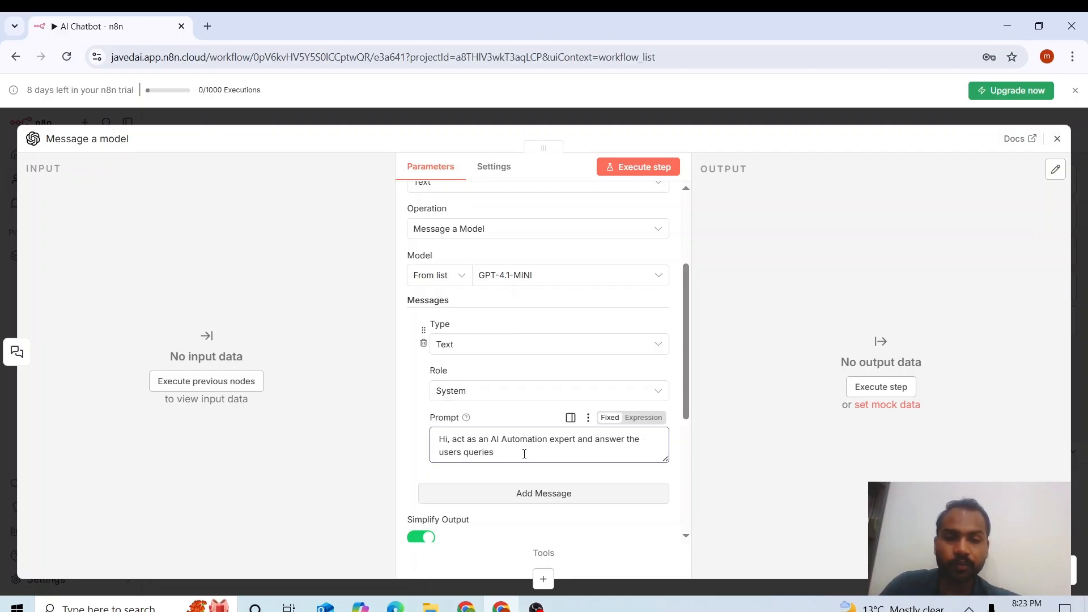
{"action": "type", "text": " in more"}
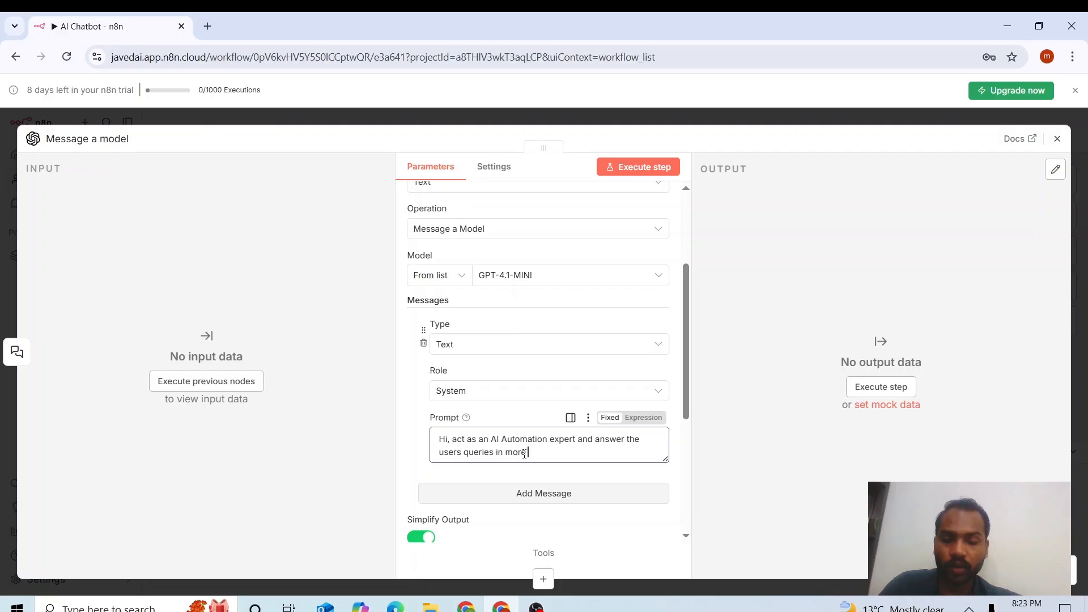
{"action": "type", "text": " detailed and "}
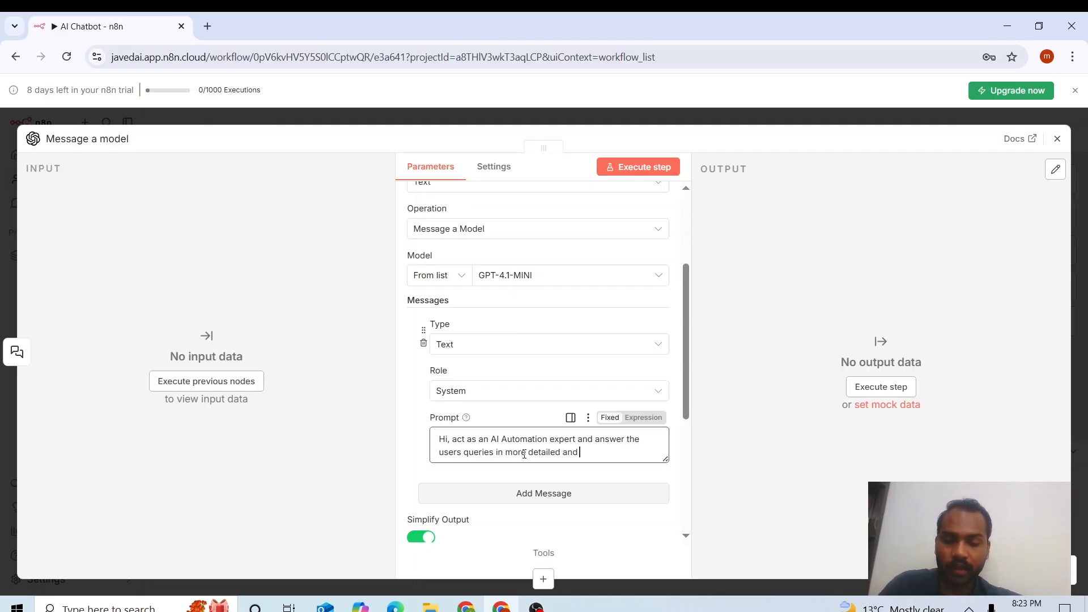
{"action": "type", "text": "technichal "}
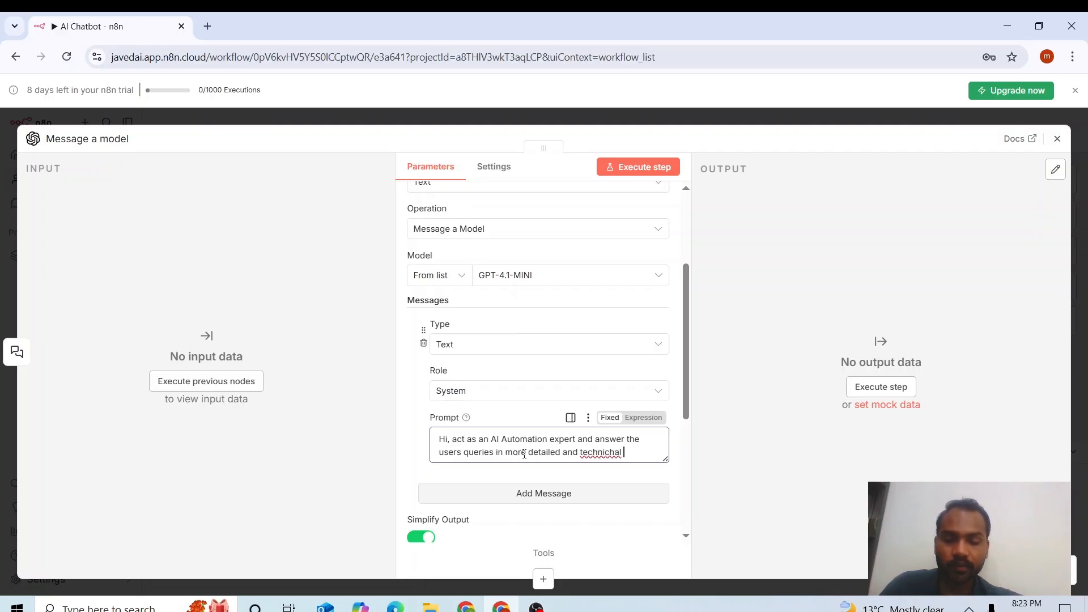
{"action": "type", "text": "way."}
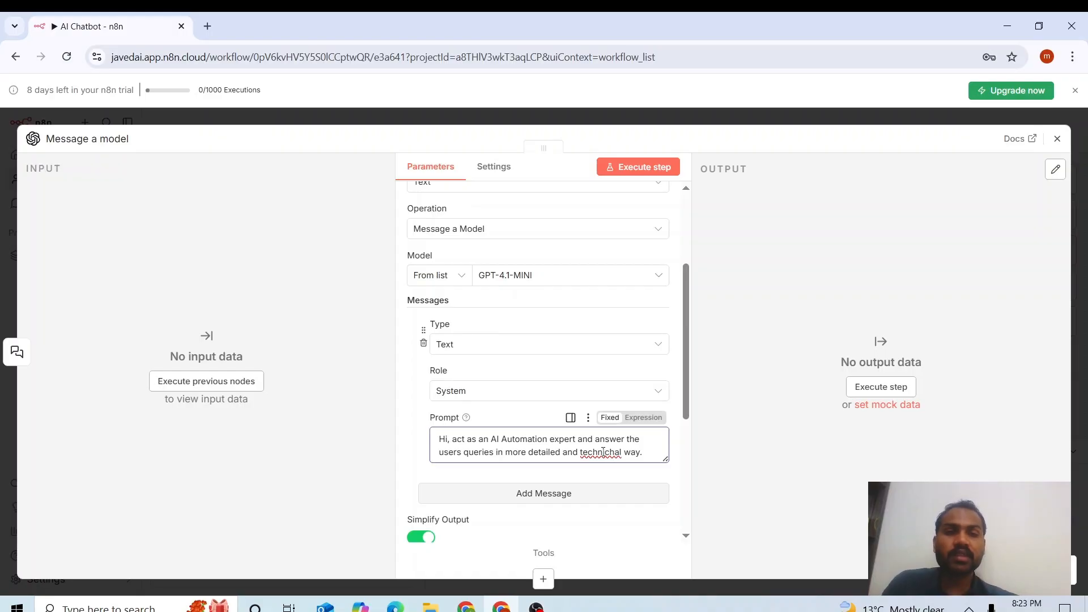
{"action": "right_click", "coordinate": [602, 451]}
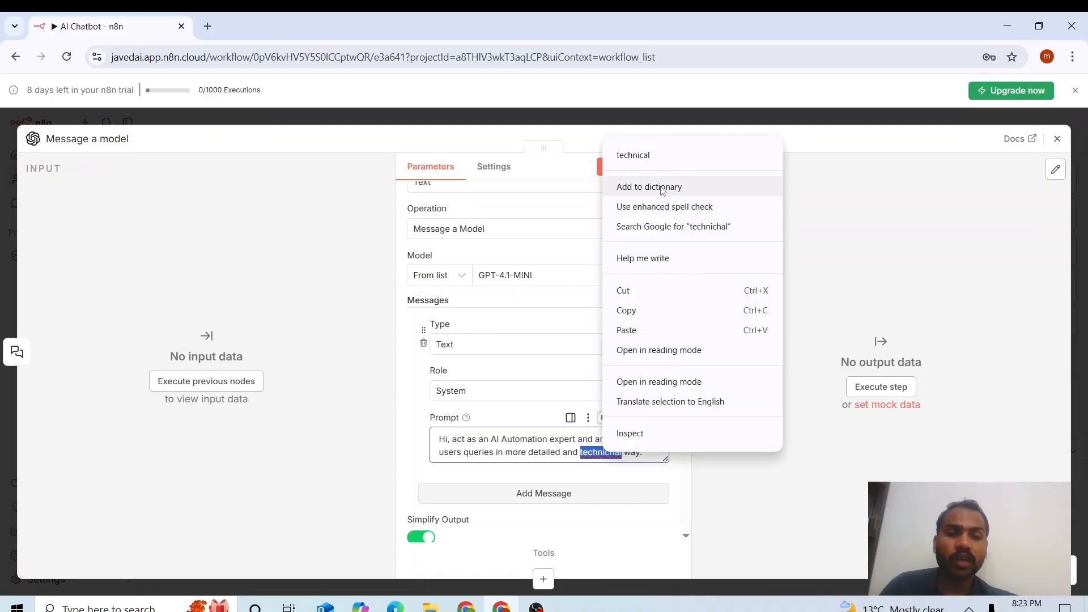
{"action": "left_click", "coordinate": [674, 155]}
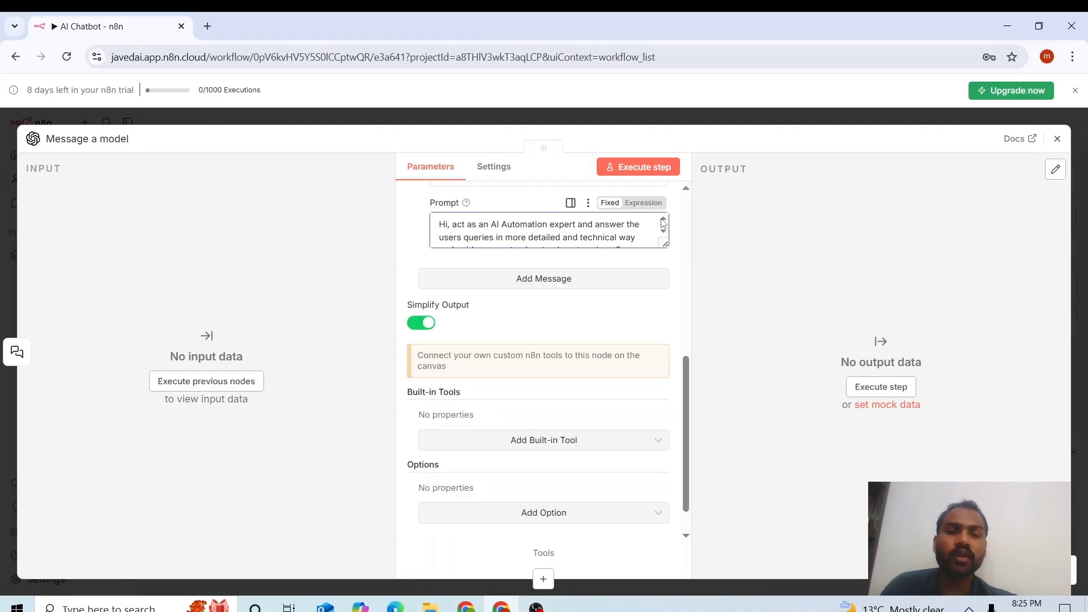
{"action": "left_click_drag", "start_coordinate": [436, 221], "coordinate": [530, 241]}
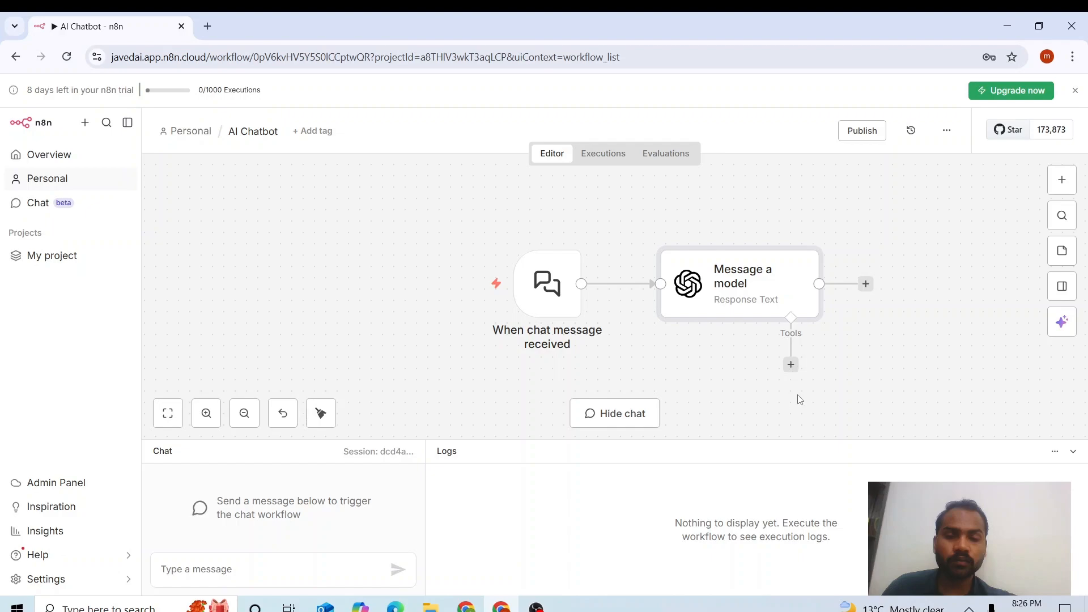
- Send the test chat message "what is n8n and how does it helps students" to trigger the workflow
{"action": "left_click", "coordinate": [213, 570]}
{"action": "type", "text": "what is n8n and how doe"}
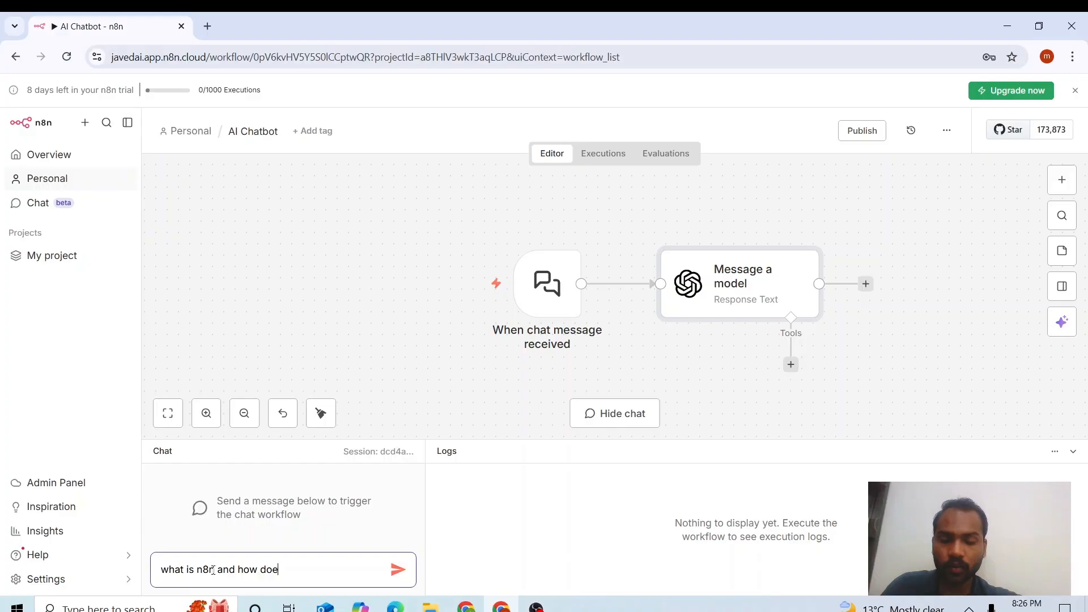
{"action": "type", "text": "s it helps "}
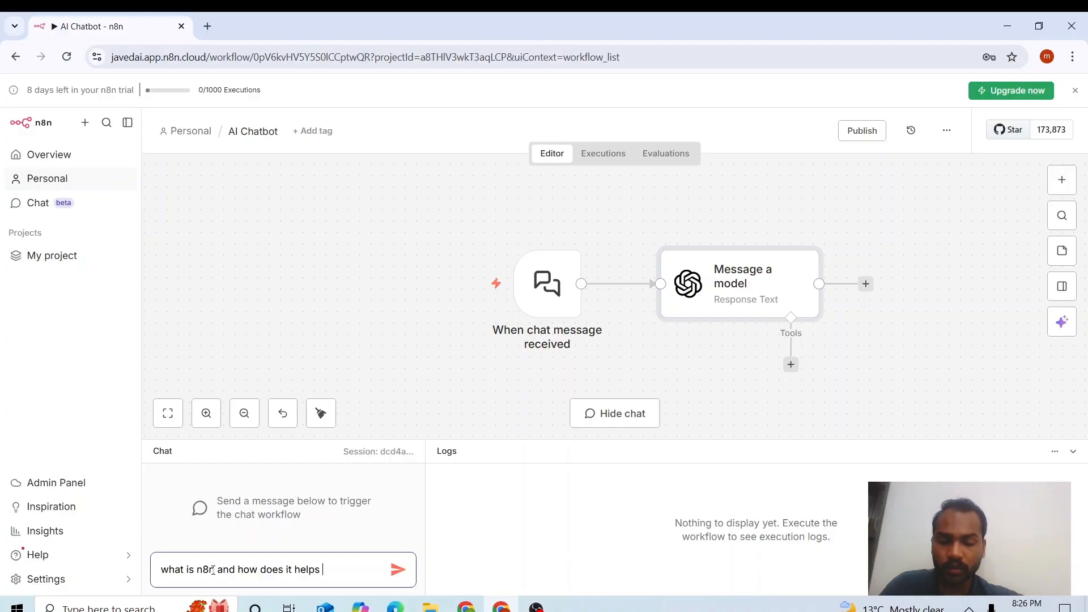
{"action": "type", "text": "students"}
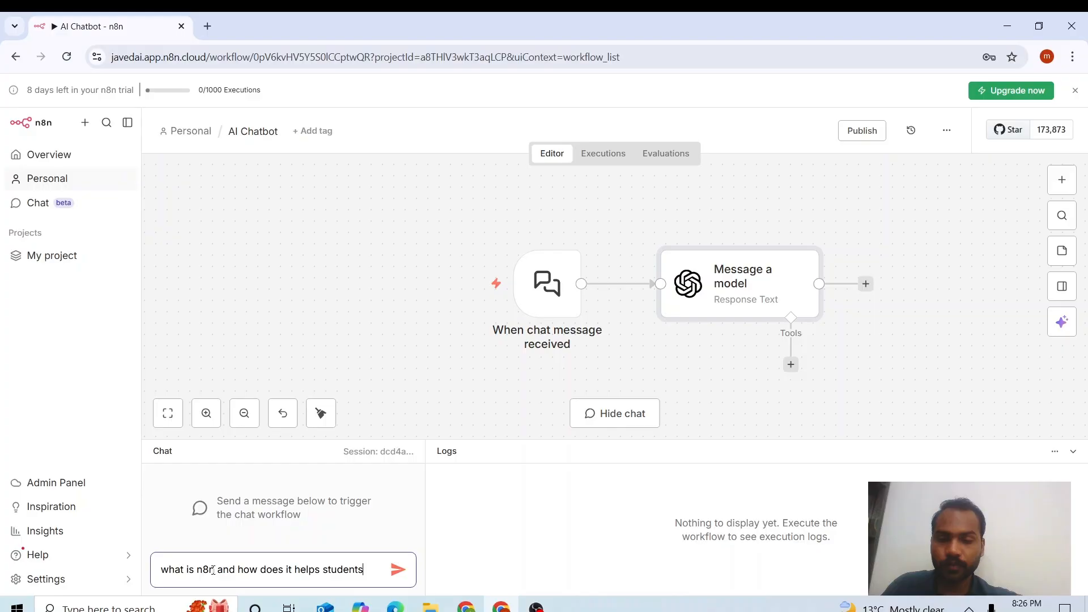
{"action": "key", "text": "Return"}
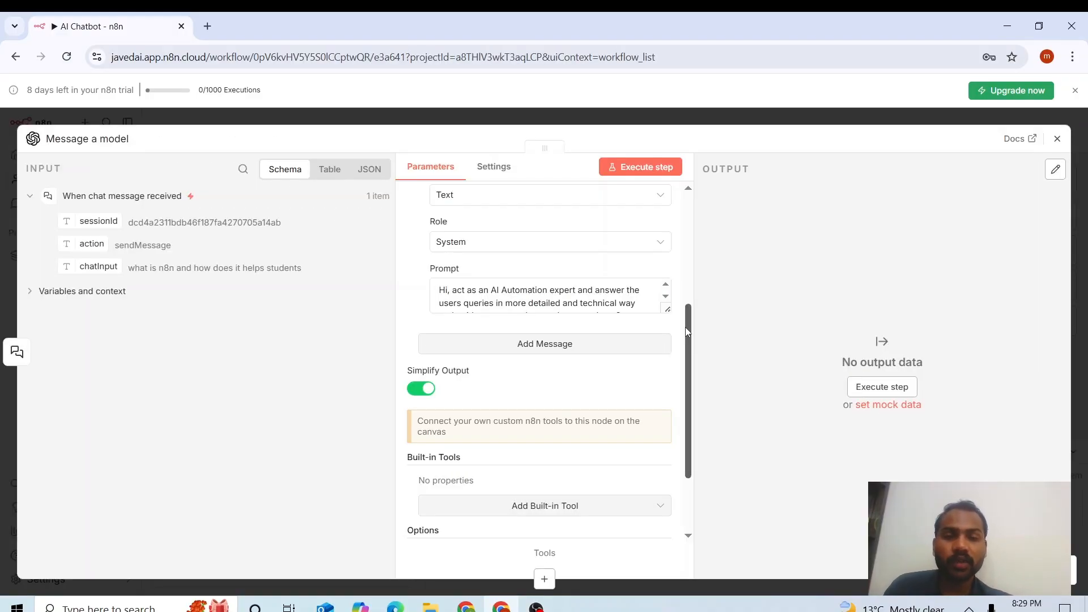
- Add a second text message with the User role, map chatInput into its prompt as {{ $json.chatInput }}, and execute the OpenAI node
{"action": "left_click", "coordinate": [630, 344]}
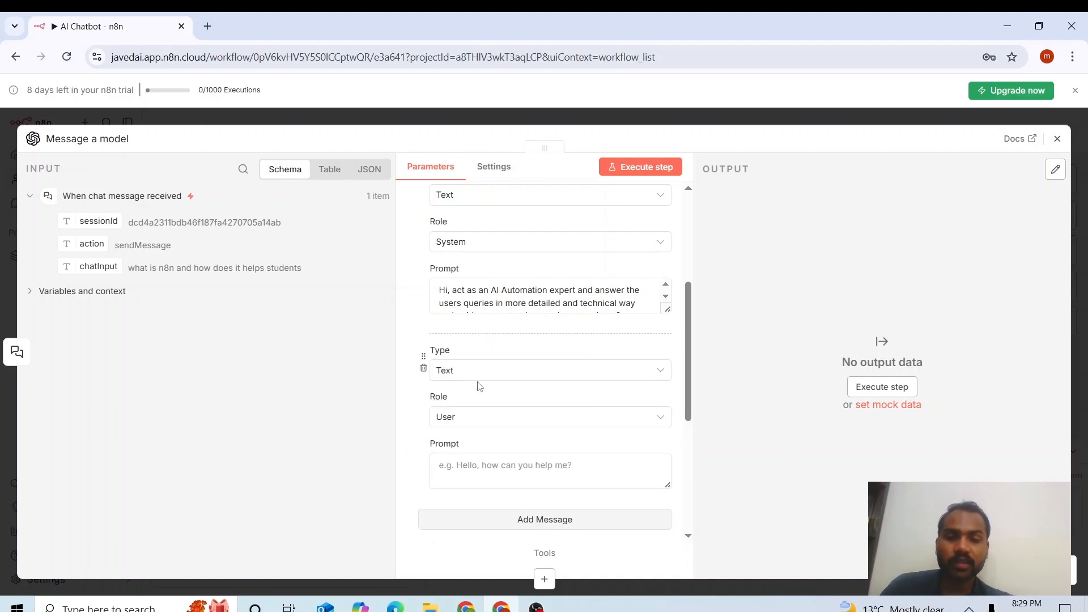
{"action": "left_click", "coordinate": [475, 461]}
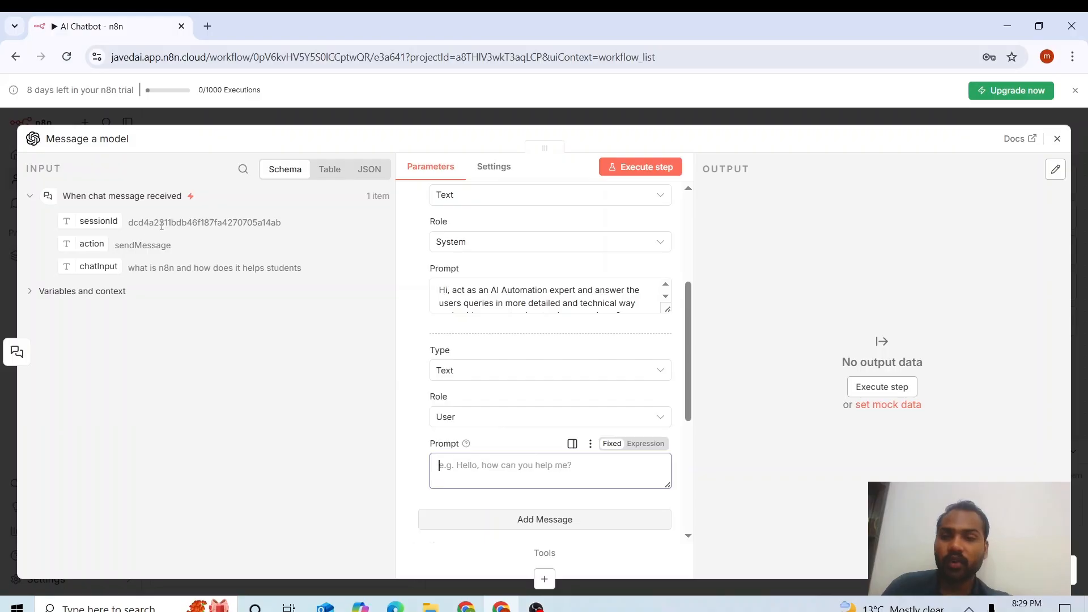
{"action": "left_click_drag", "start_coordinate": [98, 268], "coordinate": [463, 466]}
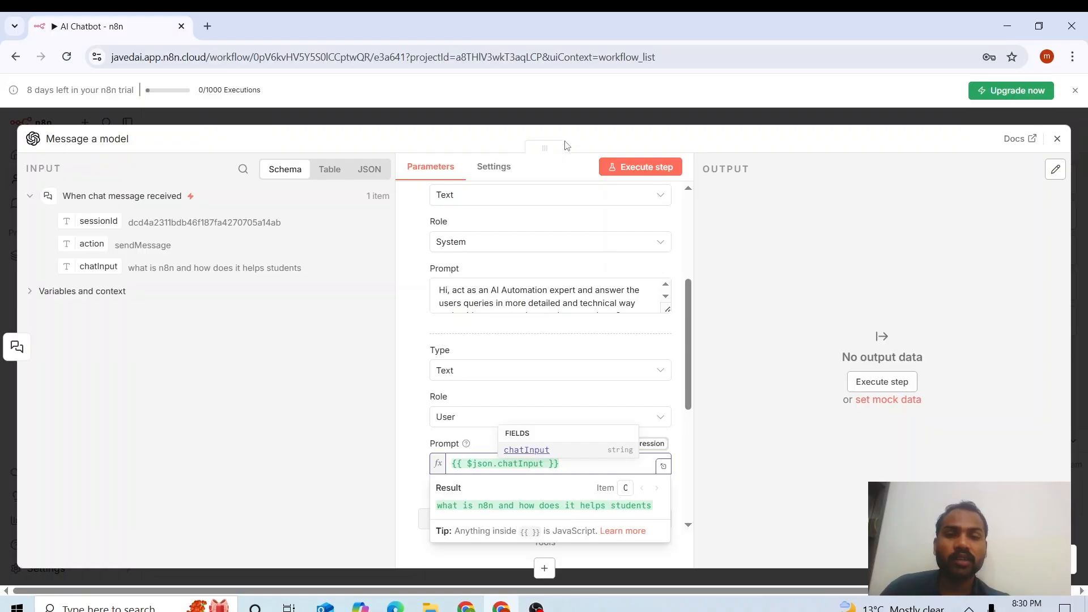
{"action": "left_click", "coordinate": [615, 167]}
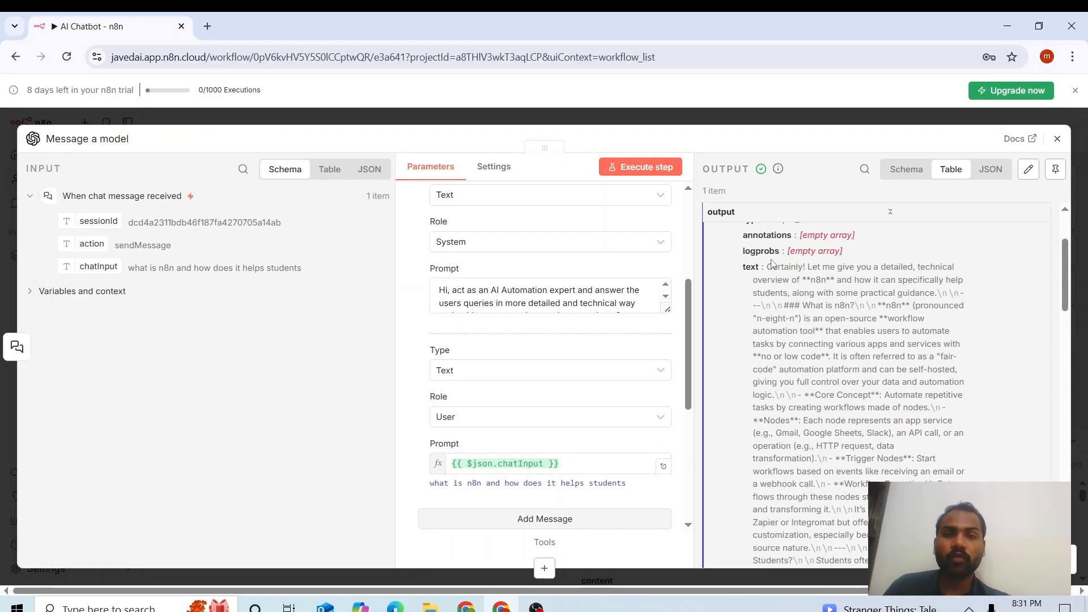
- Read through the generated answer text in the OpenAI node's output, check its Schema and Table views, and return to the canvas
{"action": "left_click_drag", "start_coordinate": [768, 267], "coordinate": [873, 448]}
{"action": "left_click", "coordinate": [836, 379]}
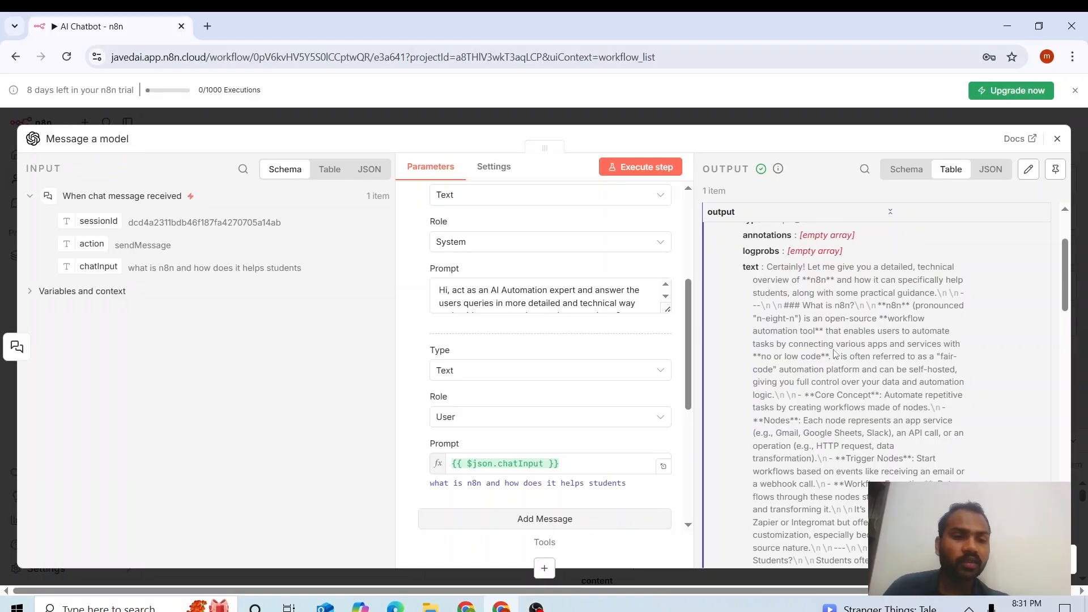
{"action": "left_click_drag", "start_coordinate": [834, 356], "coordinate": [862, 407]}
{"action": "left_click", "coordinate": [863, 407]}
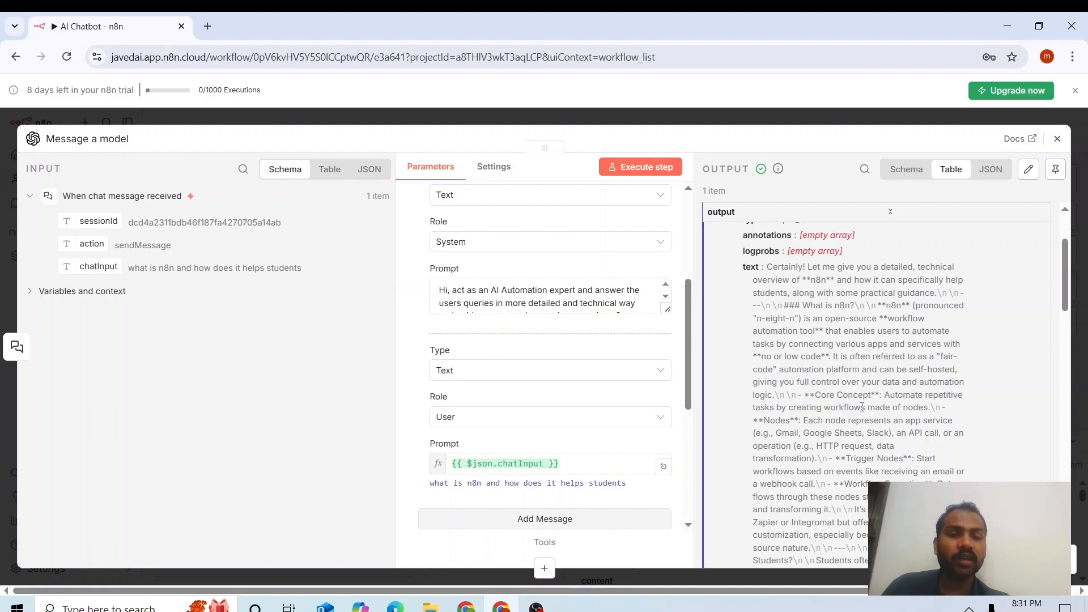
{"action": "left_click_drag", "start_coordinate": [809, 421], "coordinate": [943, 421]}
{"action": "left_click", "coordinate": [943, 421]}
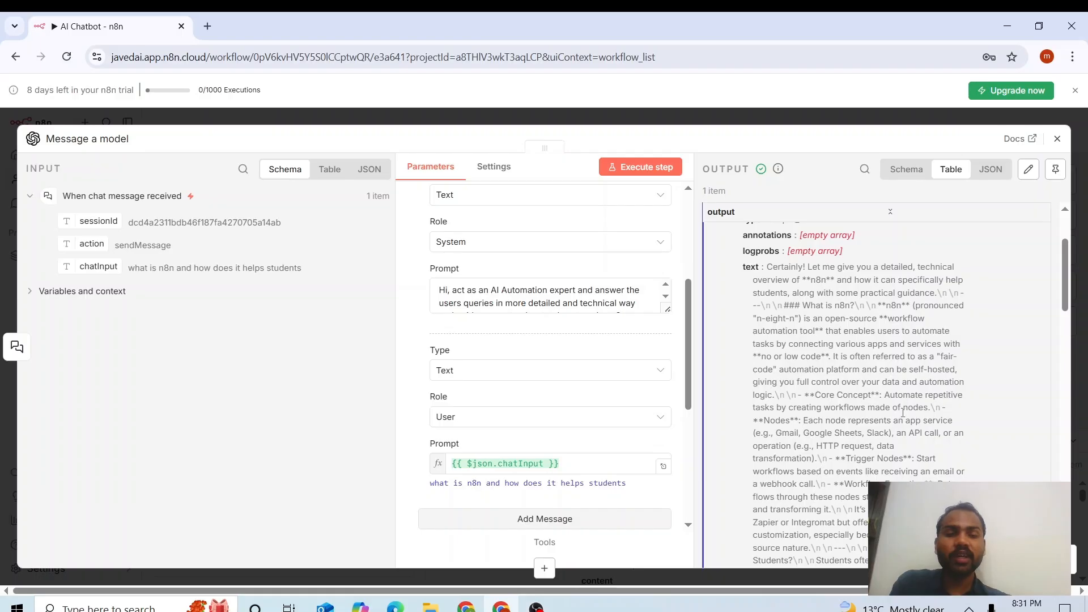
{"action": "left_click", "coordinate": [909, 170]}
{"action": "left_click", "coordinate": [952, 169]}
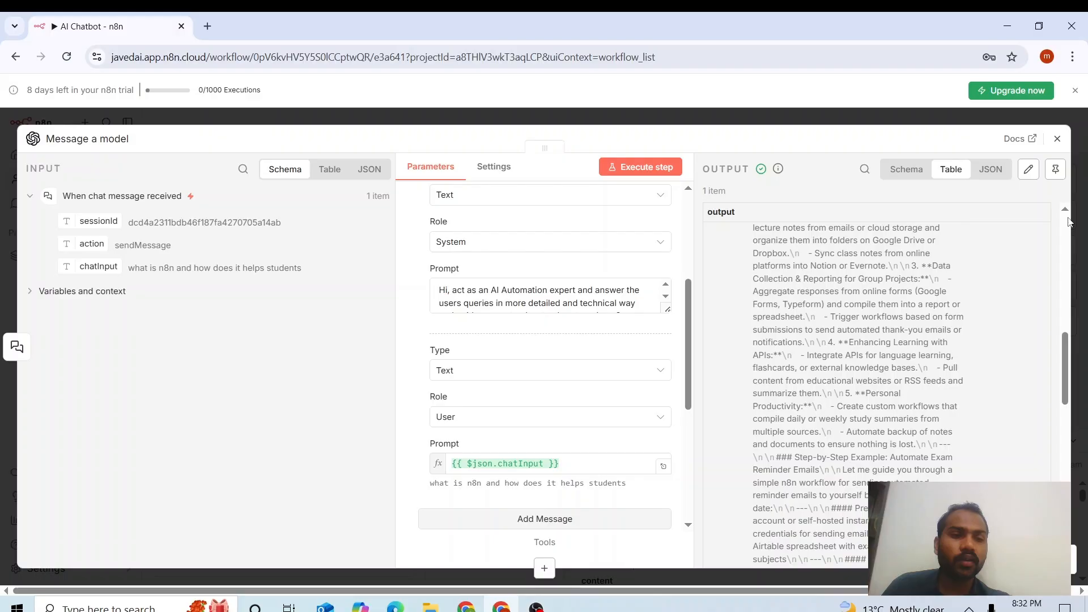
{"action": "left_click", "coordinate": [1057, 139]}
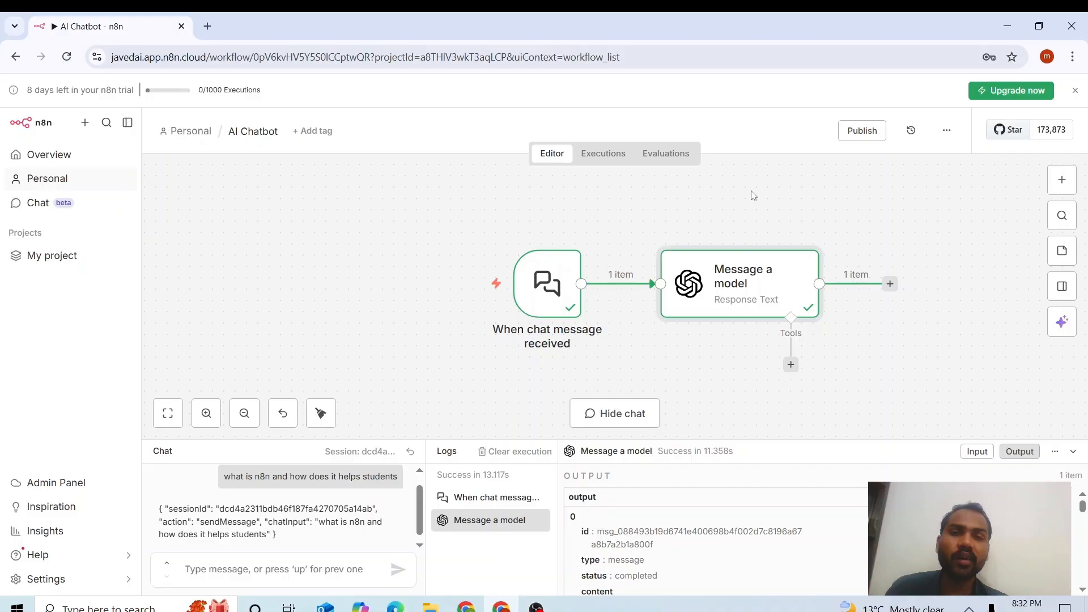
- Check the greeting on the hosted chat page and replace the assistant's name in the chat trigger's initial message with the owner's full name
{"action": "double_click", "coordinate": [547, 283]}
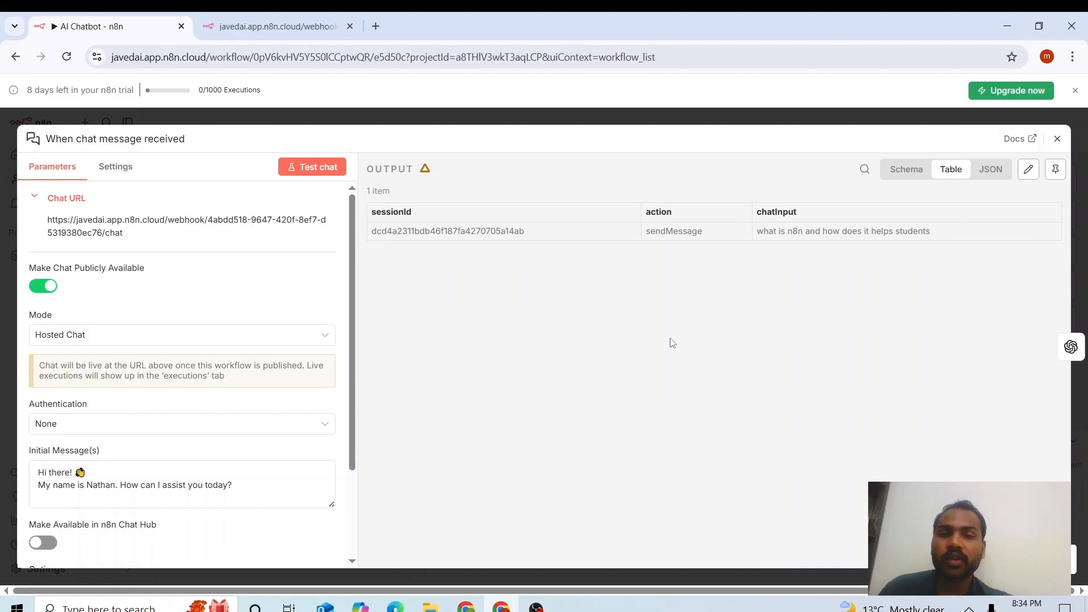
{"action": "left_click", "coordinate": [253, 27]}
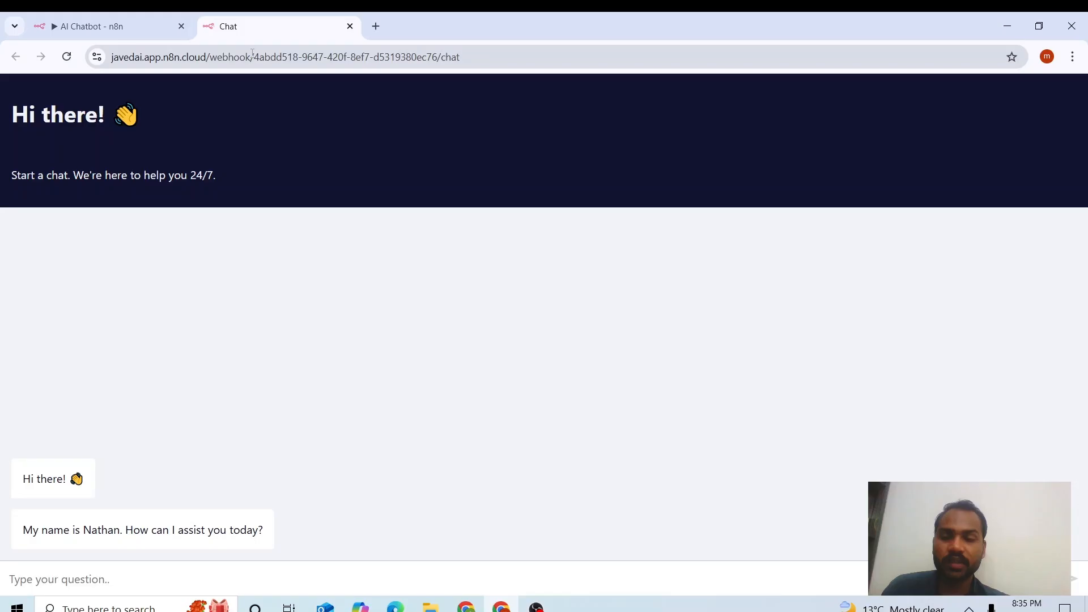
{"action": "left_click", "coordinate": [140, 582]}
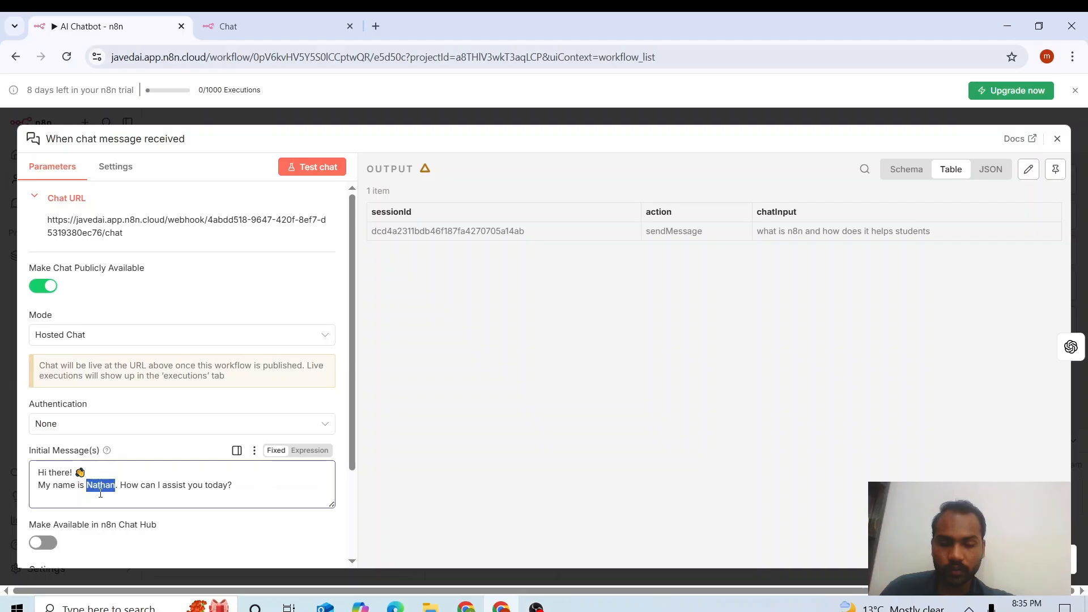
{"action": "type", "text": "Javed Jabbar"}
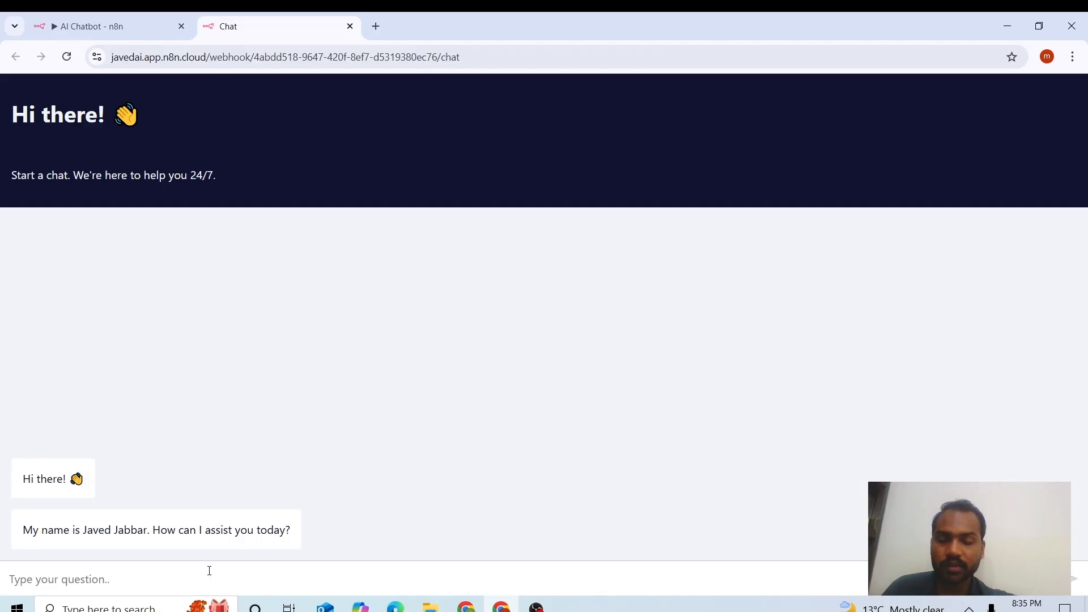
- Ask the chatbot "What is trigger in n8n?" on the hosted chat page
{"action": "type", "text": "What is tri"}
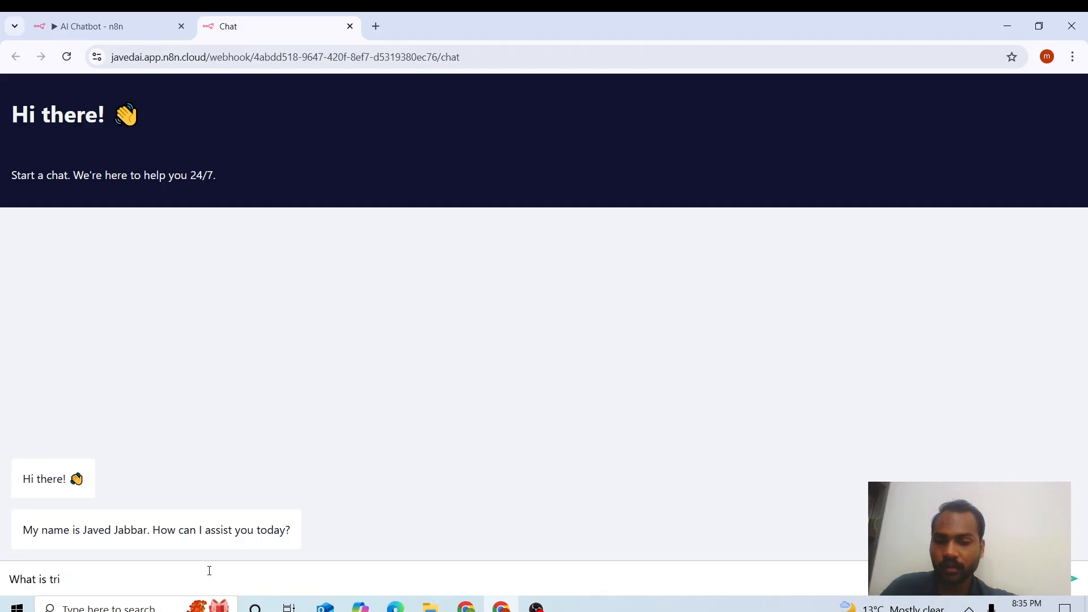
{"action": "type", "text": "gger in n8n?"}
{"action": "key", "text": "Return"}
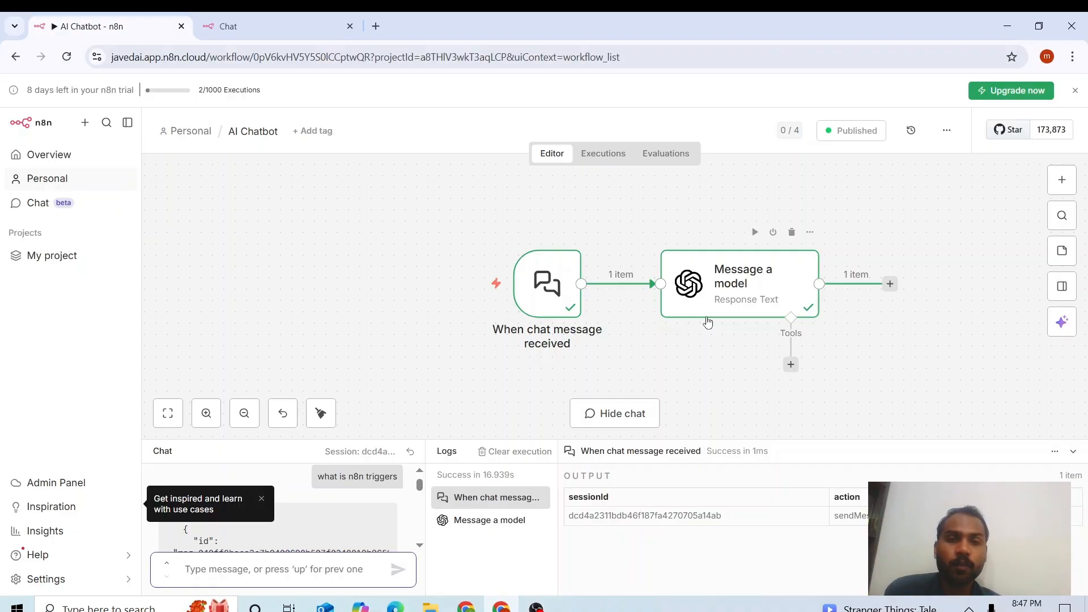
{"action": "mouse_move", "coordinate": [592, 346]}
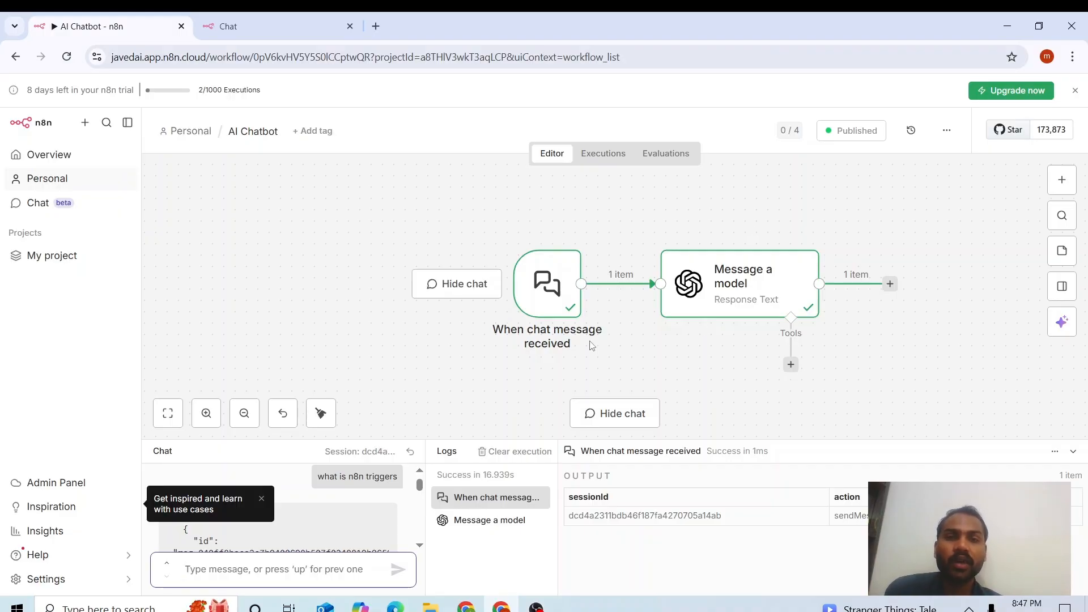